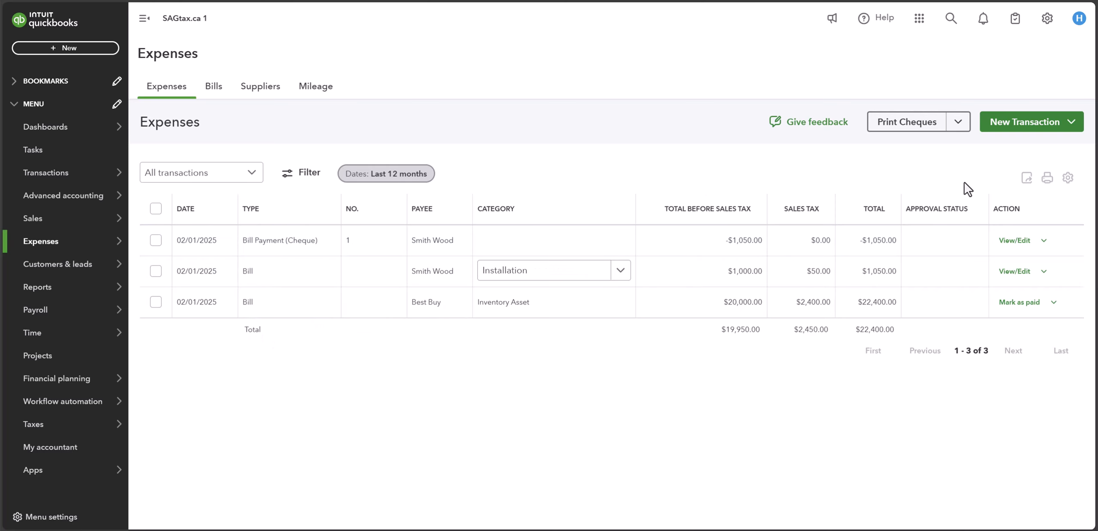
Step: Start a new expense paid from the Chequing BMO account with Direct Debit as the payment method
{"action": "left_click", "coordinate": [1075, 128]}
{"action": "left_click", "coordinate": [1019, 196]}
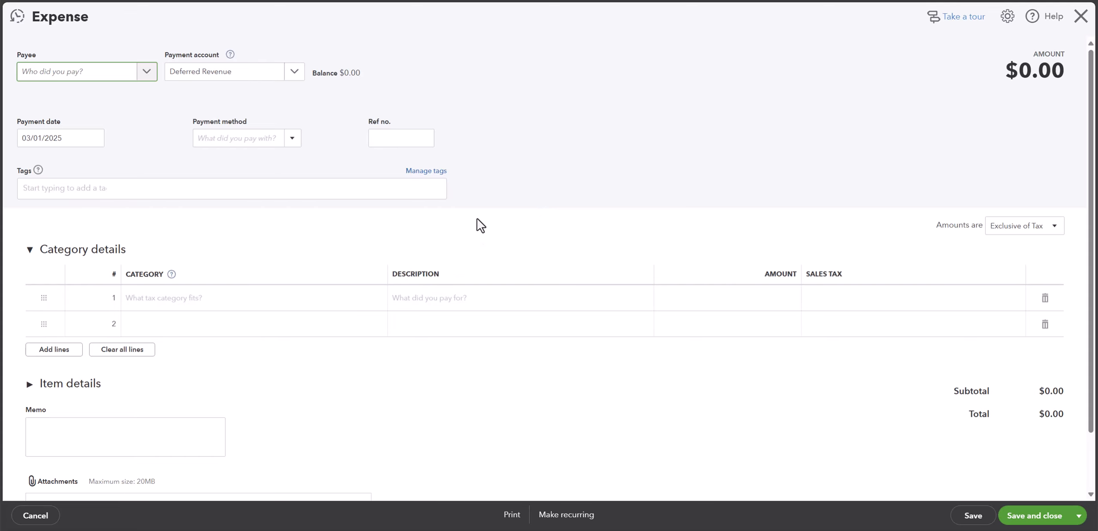
{"action": "scroll", "coordinate": [472, 230], "scroll_direction": "down", "scroll_amount": 1}
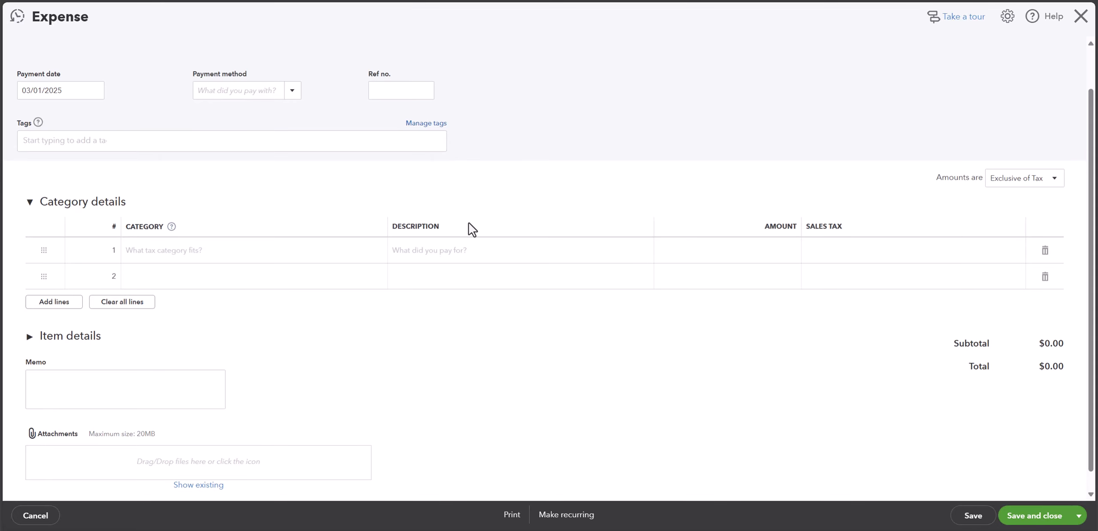
{"action": "scroll", "coordinate": [472, 229], "scroll_direction": "up", "scroll_amount": 1}
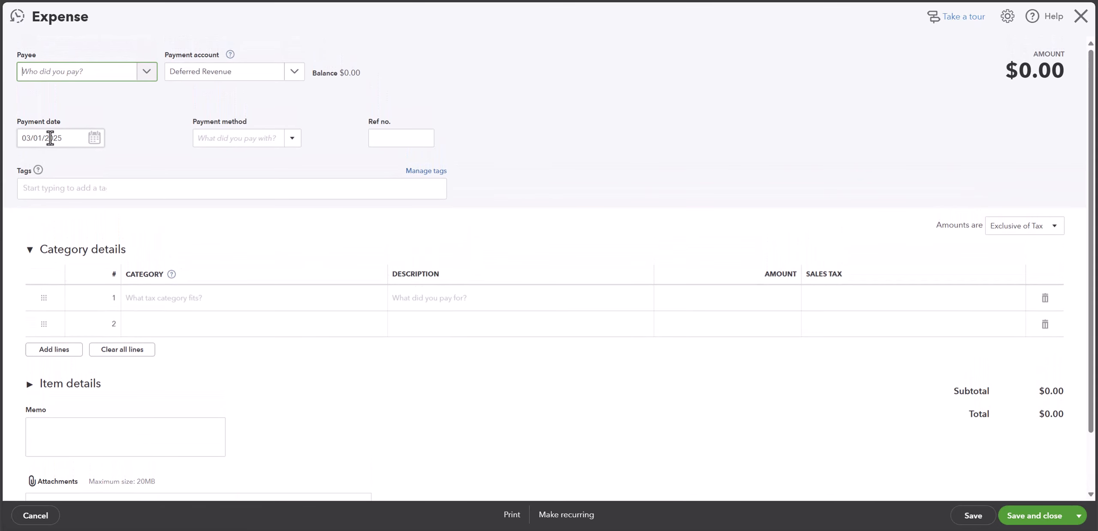
{"action": "left_click", "coordinate": [295, 73]}
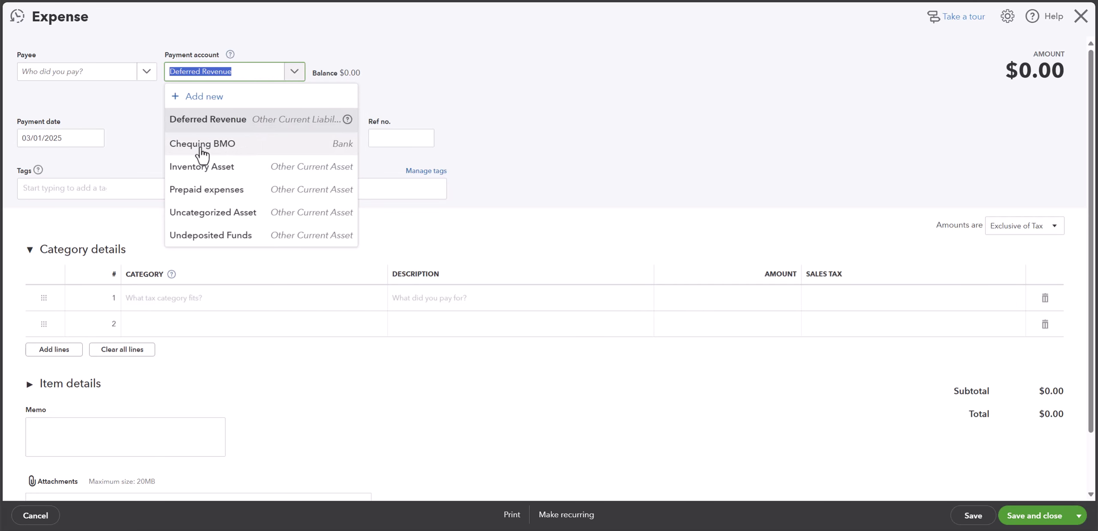
{"action": "left_click", "coordinate": [226, 146]}
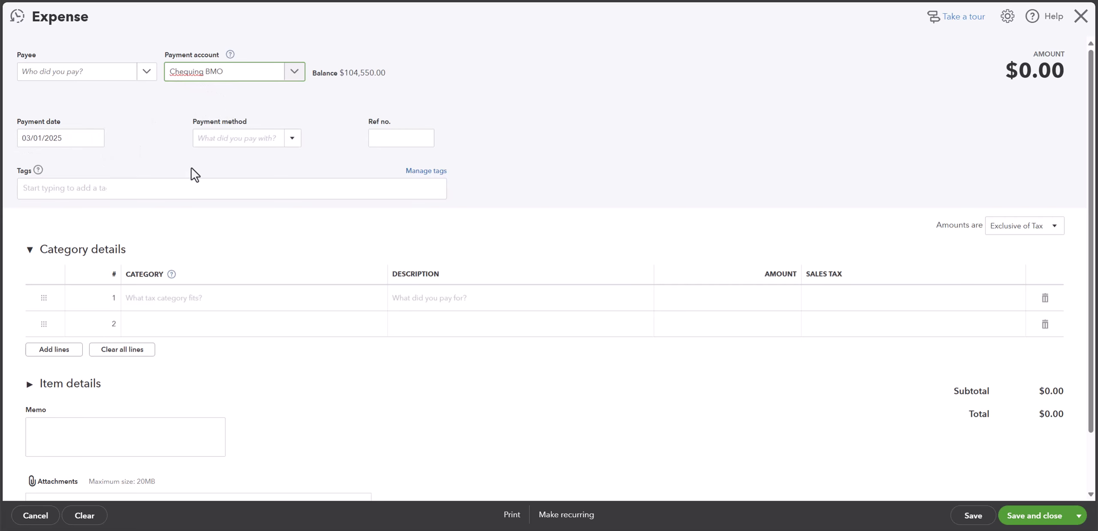
{"action": "left_click", "coordinate": [293, 138]}
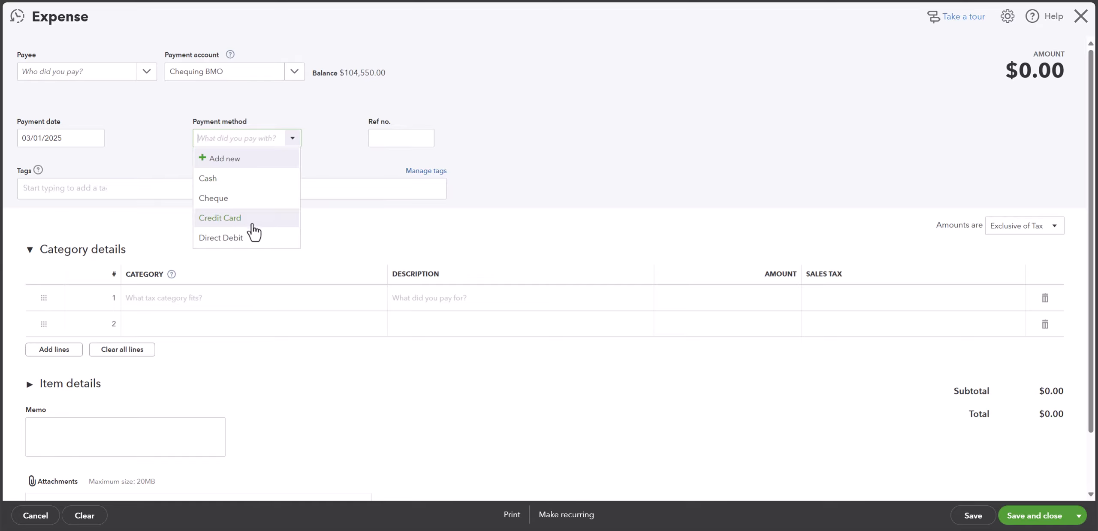
{"action": "left_click", "coordinate": [240, 240]}
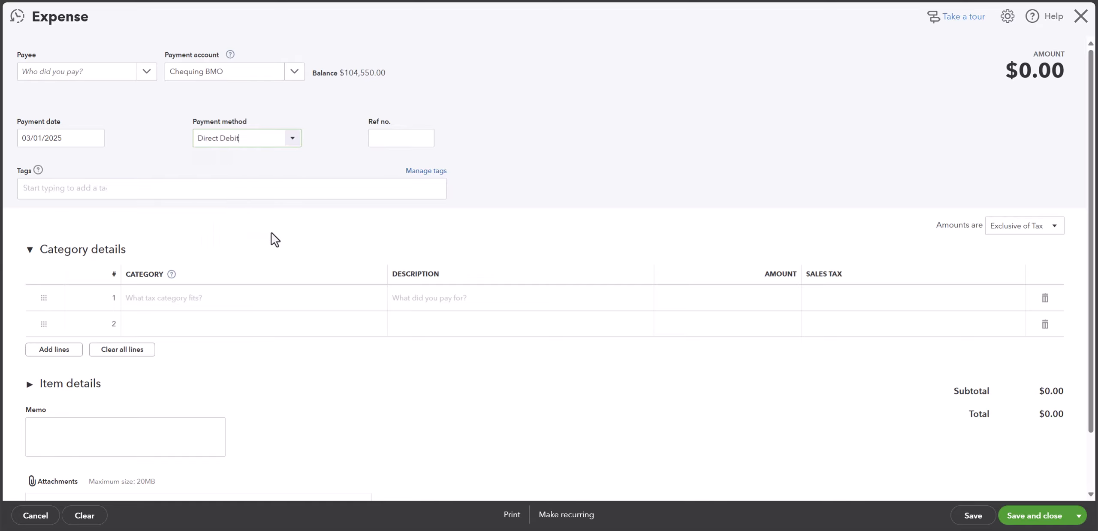
Step: Assign the Insurance category to the first category detail line of the expense
{"action": "scroll", "coordinate": [275, 239], "scroll_direction": "down", "scroll_amount": 2}
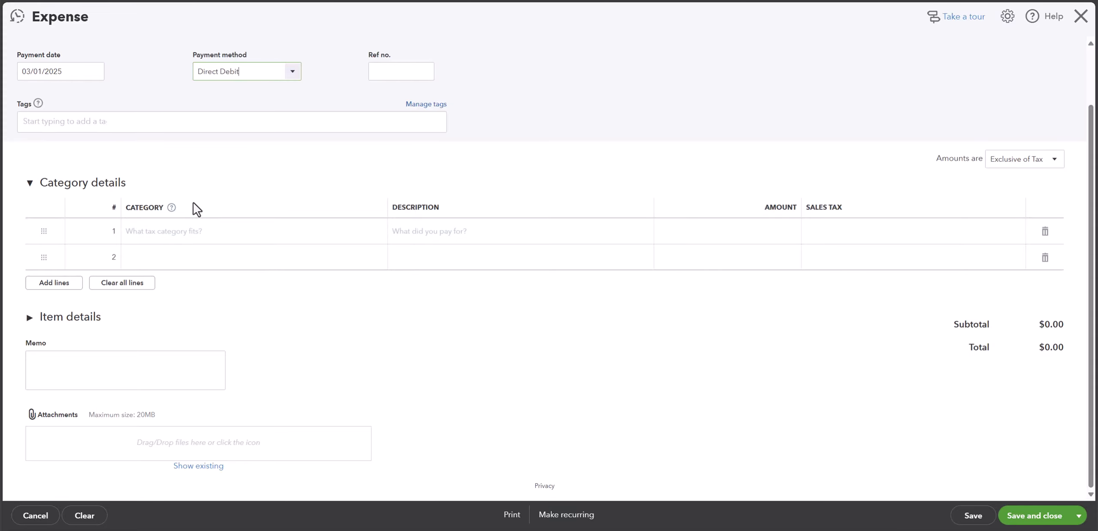
{"action": "left_click", "coordinate": [320, 245]}
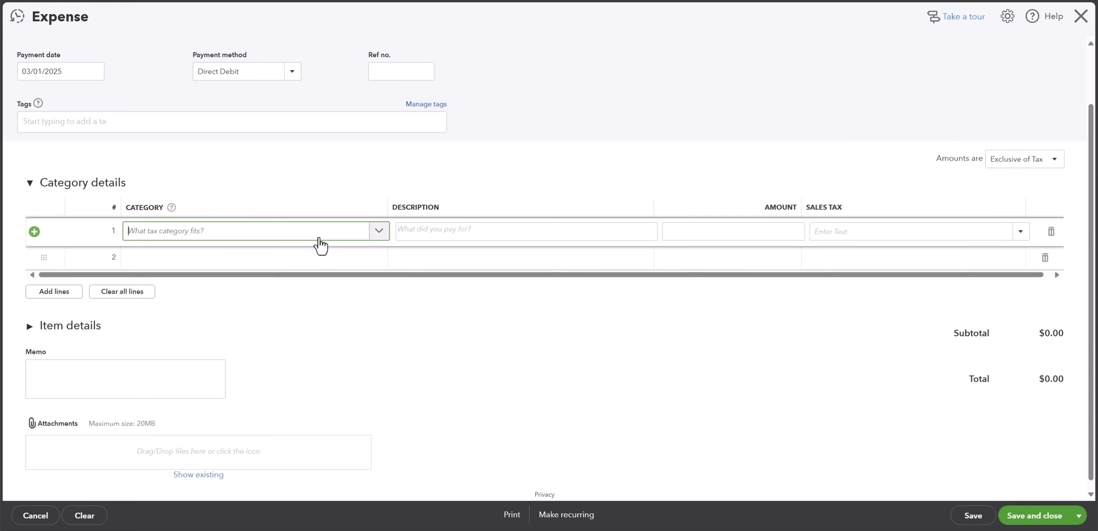
{"action": "left_click", "coordinate": [385, 239]}
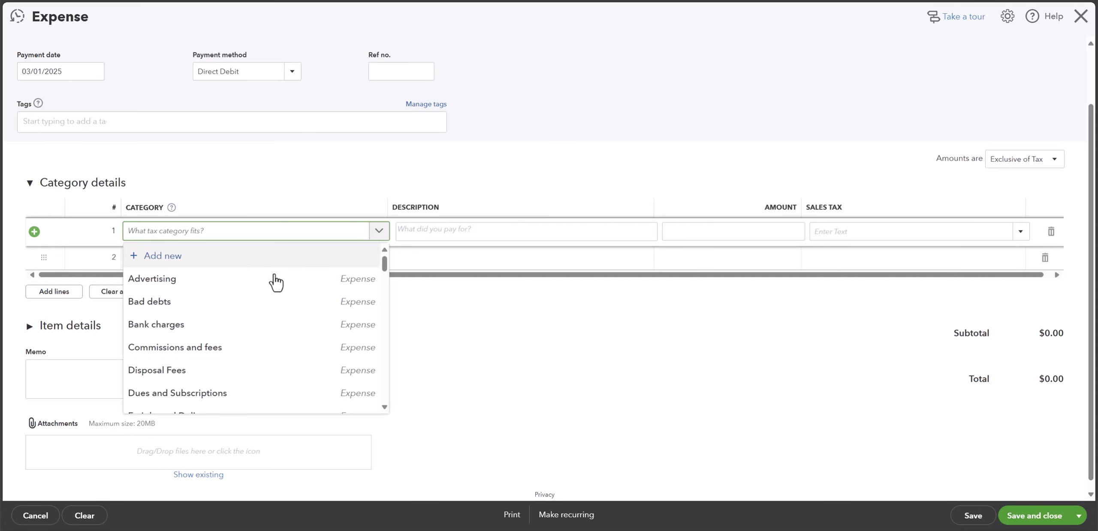
{"action": "scroll", "coordinate": [238, 350], "scroll_direction": "down", "scroll_amount": 1}
{"action": "scroll", "coordinate": [238, 351], "scroll_direction": "down", "scroll_amount": 2}
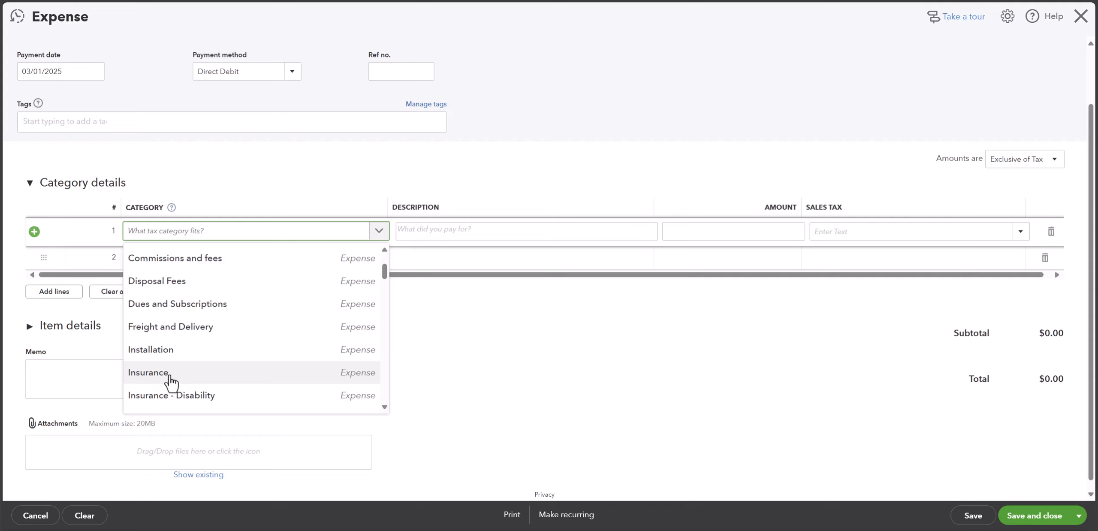
{"action": "scroll", "coordinate": [170, 380], "scroll_direction": "up", "scroll_amount": 3}
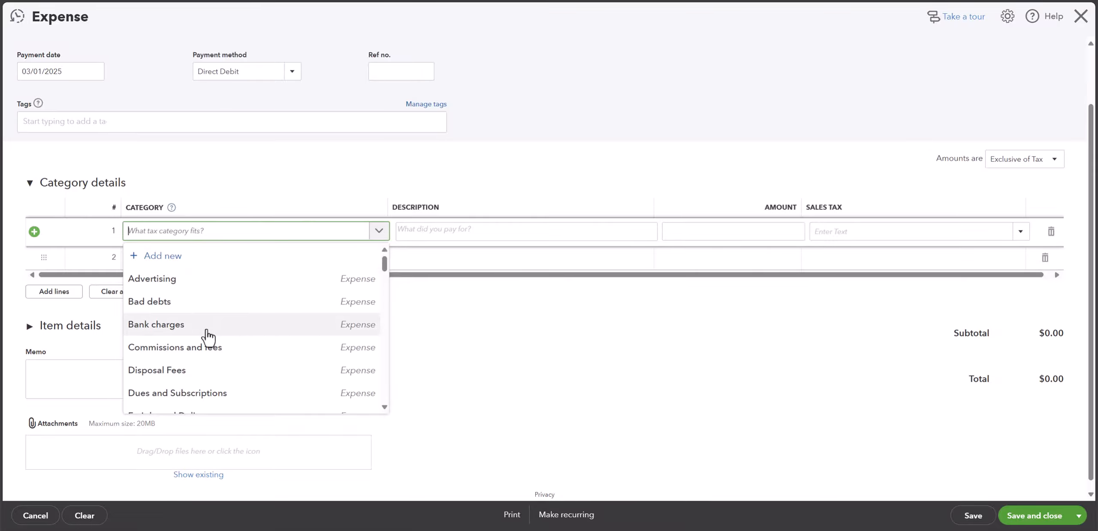
{"action": "scroll", "coordinate": [208, 336], "scroll_direction": "down", "scroll_amount": 1}
{"action": "scroll", "coordinate": [208, 335], "scroll_direction": "down", "scroll_amount": 3}
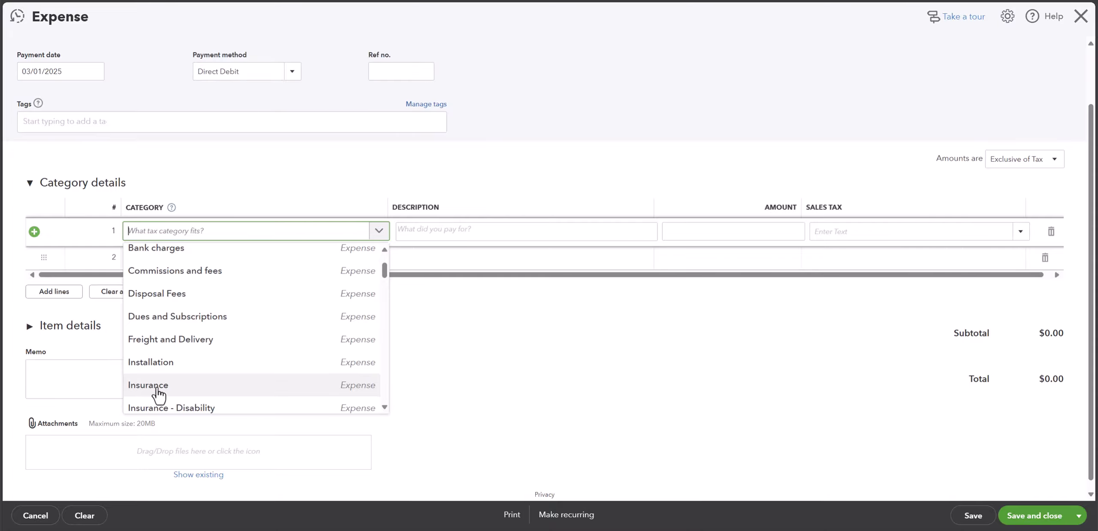
{"action": "left_click", "coordinate": [166, 388]}
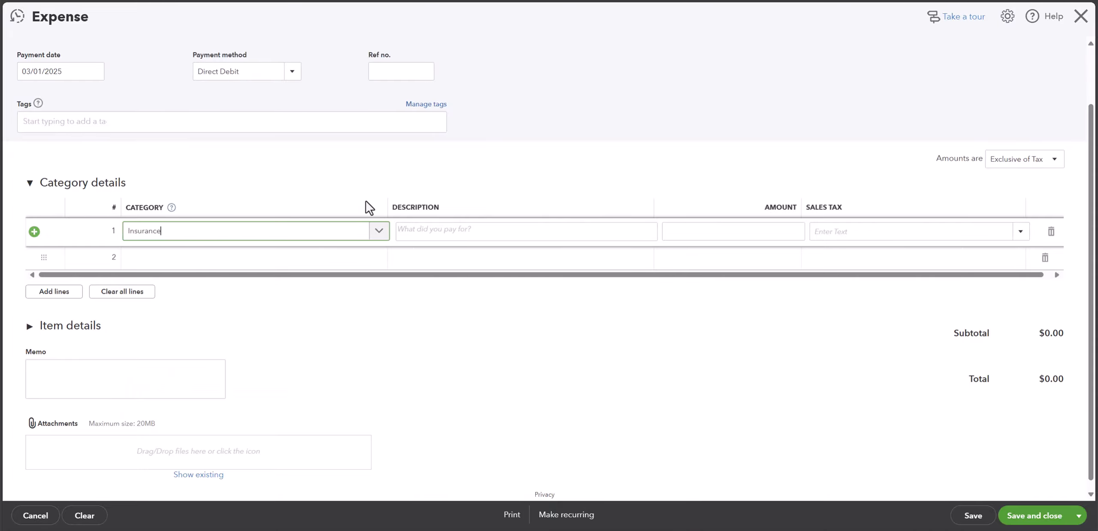
Step: Set the insurance line's amount to 1,000.00 and its sales tax to GST (5%)
{"action": "left_click", "coordinate": [483, 232]}
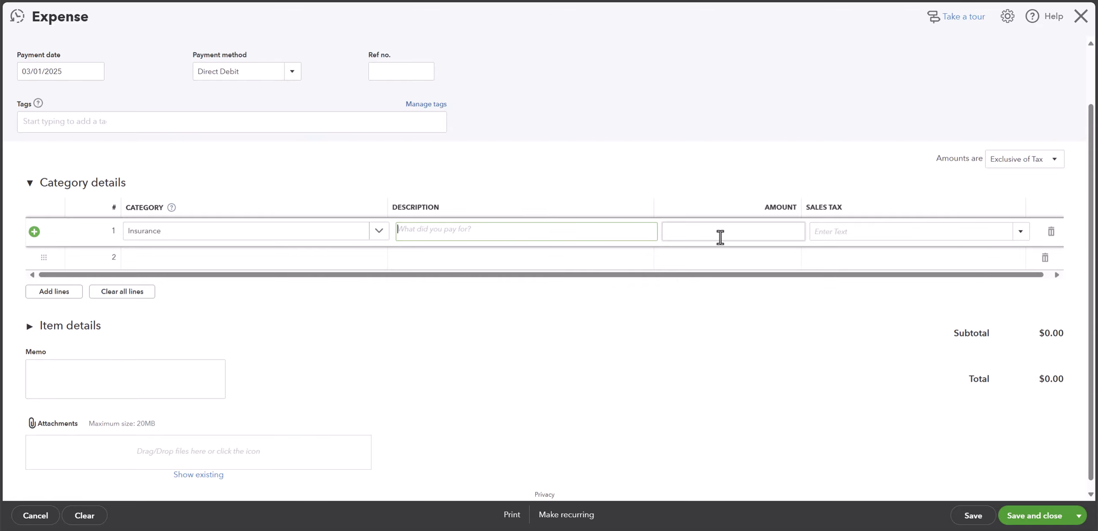
{"action": "left_click", "coordinate": [738, 235]}
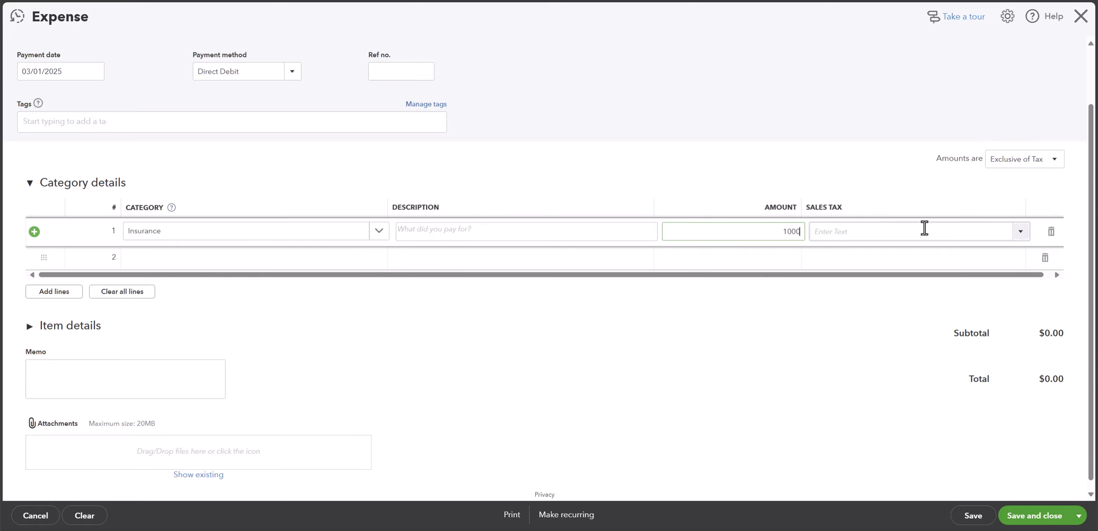
{"action": "left_click", "coordinate": [1024, 236]}
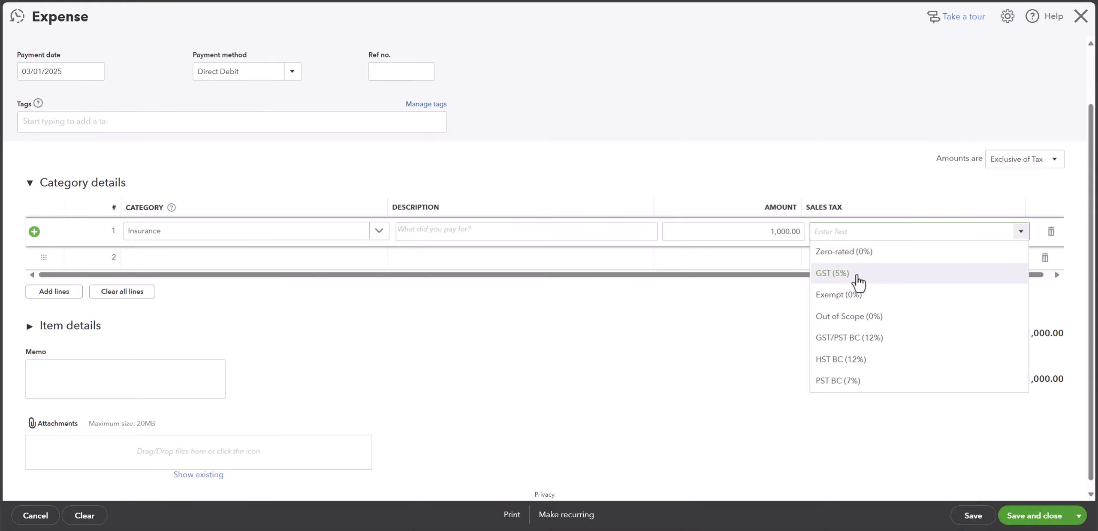
{"action": "left_click", "coordinate": [857, 277]}
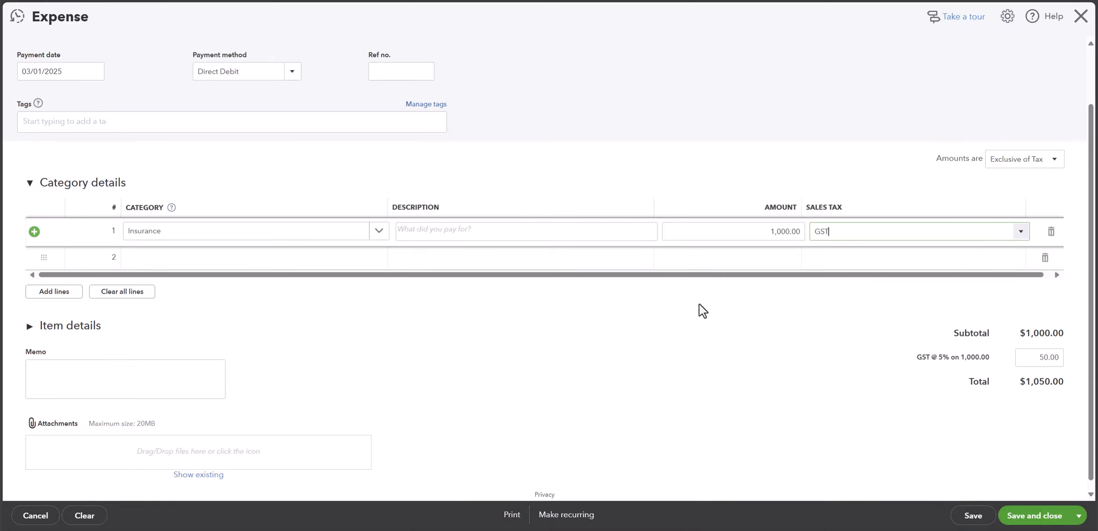
Step: Save and close the insurance expense without adding any item details
{"action": "left_click", "coordinate": [661, 333]}
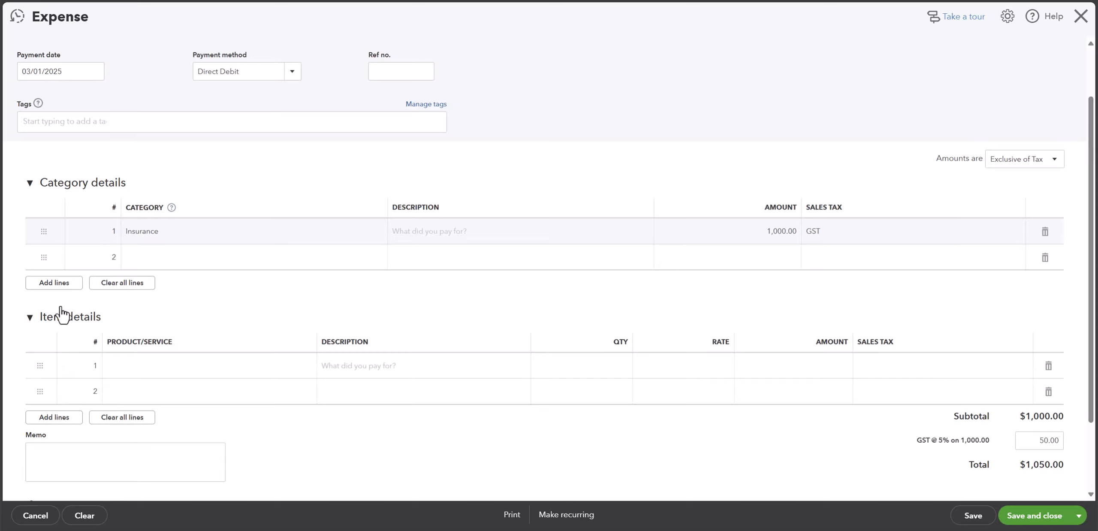
{"action": "left_click", "coordinate": [48, 317]}
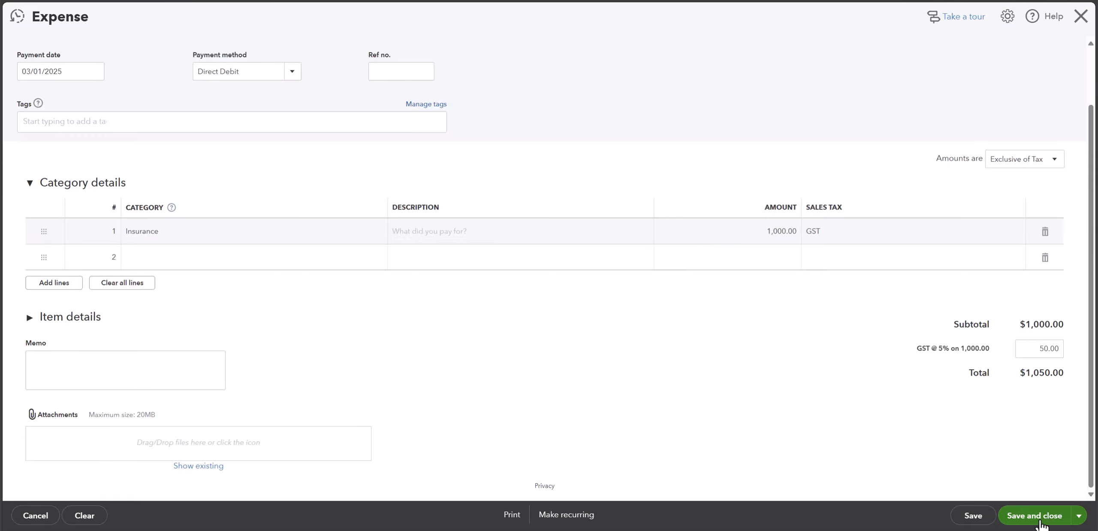
{"action": "left_click", "coordinate": [1035, 515]}
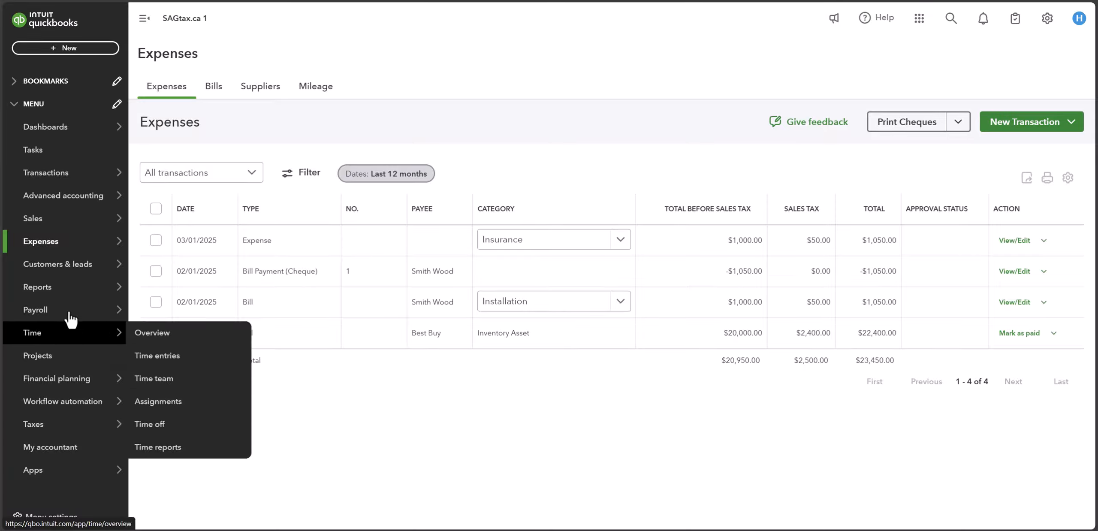
Step: Open the Profit and Loss report from the favourite standard reports
{"action": "mouse_move", "coordinate": [19, 298]}
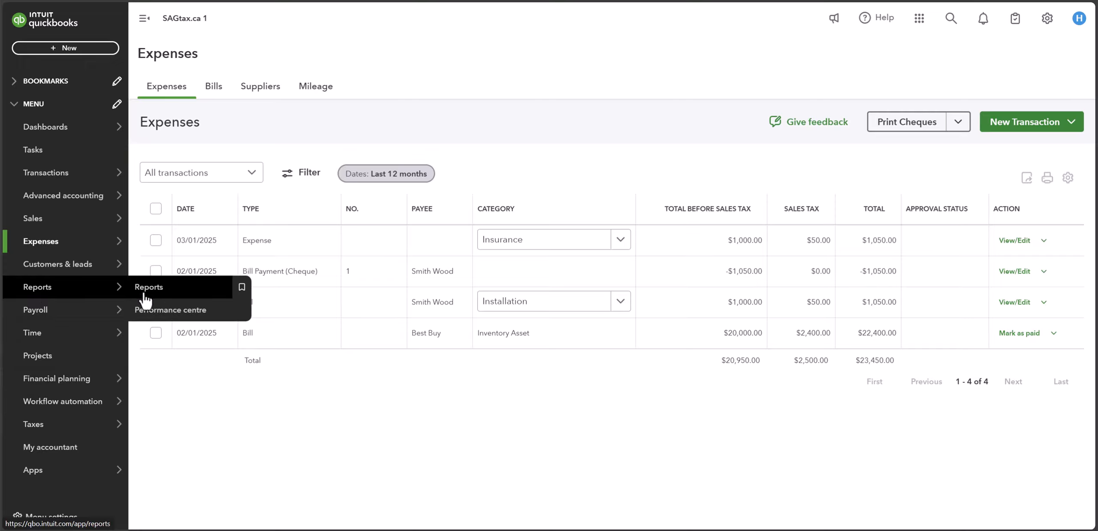
{"action": "left_click", "coordinate": [167, 296]}
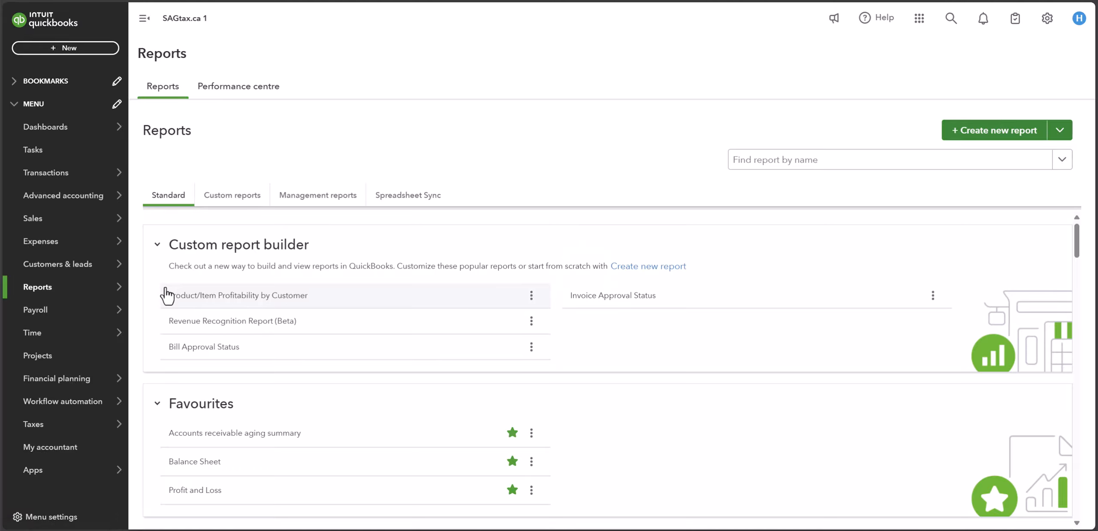
{"action": "scroll", "coordinate": [302, 400], "scroll_direction": "down", "scroll_amount": 7}
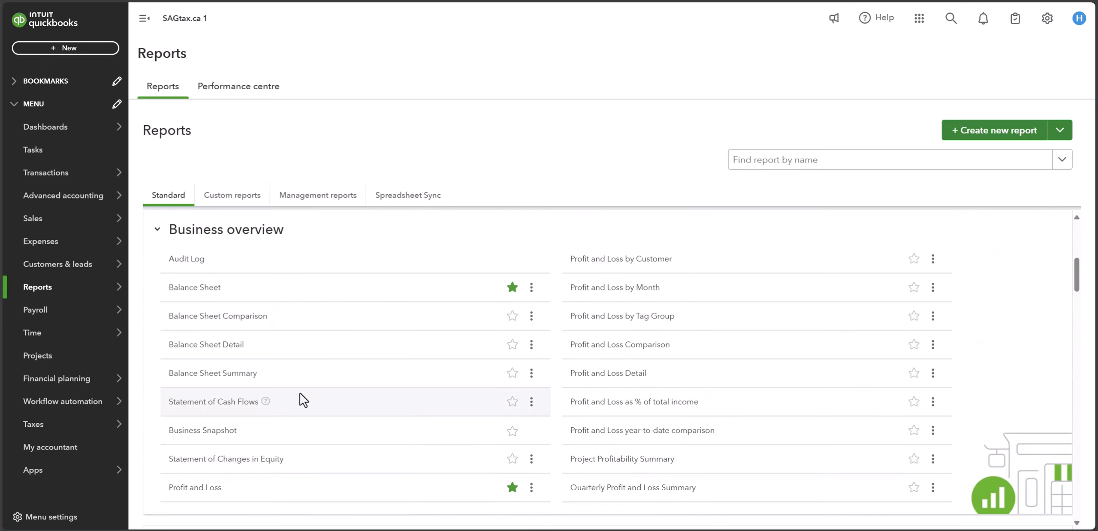
{"action": "scroll", "coordinate": [302, 399], "scroll_direction": "up", "scroll_amount": 4}
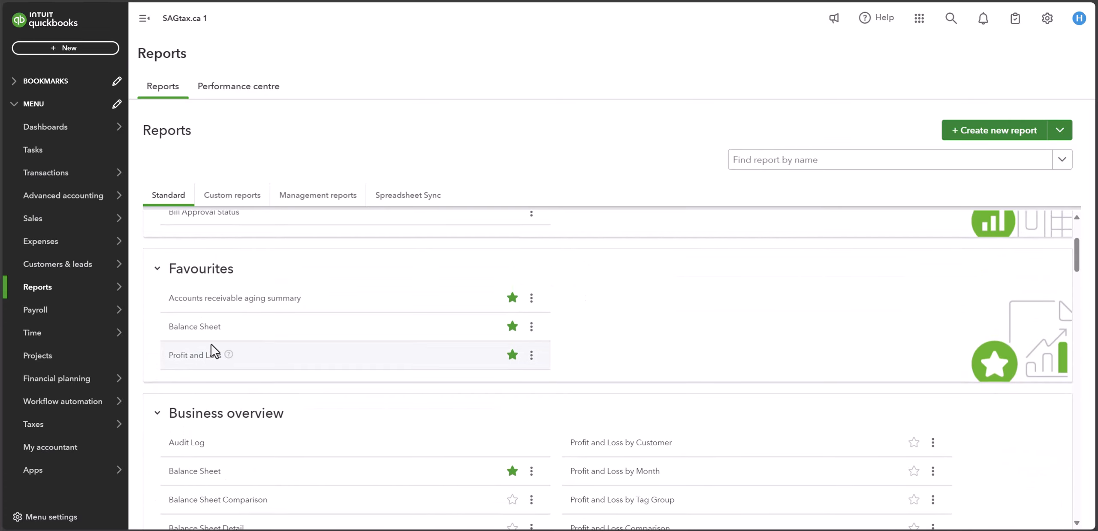
{"action": "left_click", "coordinate": [205, 359]}
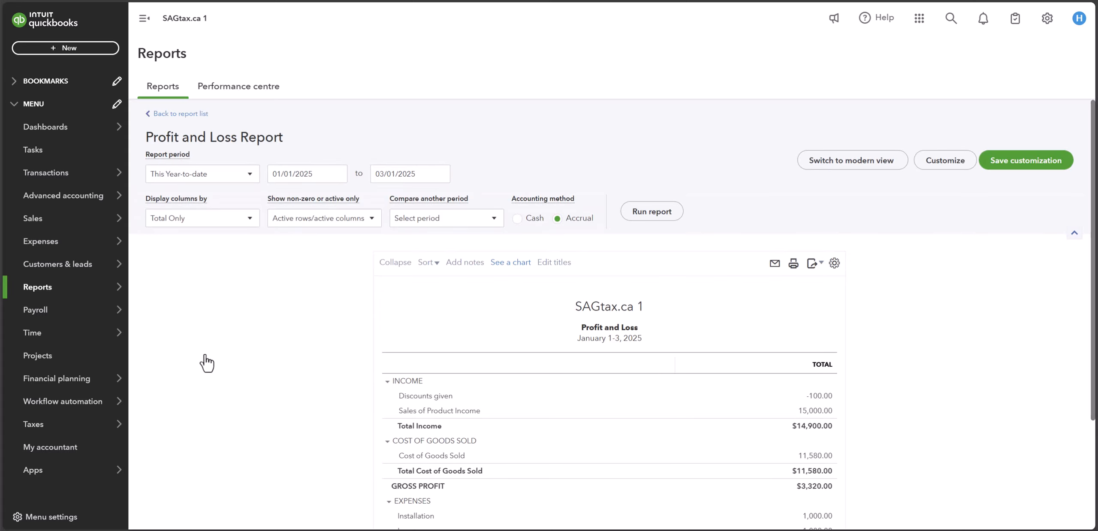
Step: Drill down from the Insurance amount in the Profit and Loss to its source expense, review it and close it
{"action": "scroll", "coordinate": [550, 429], "scroll_direction": "down", "scroll_amount": 3}
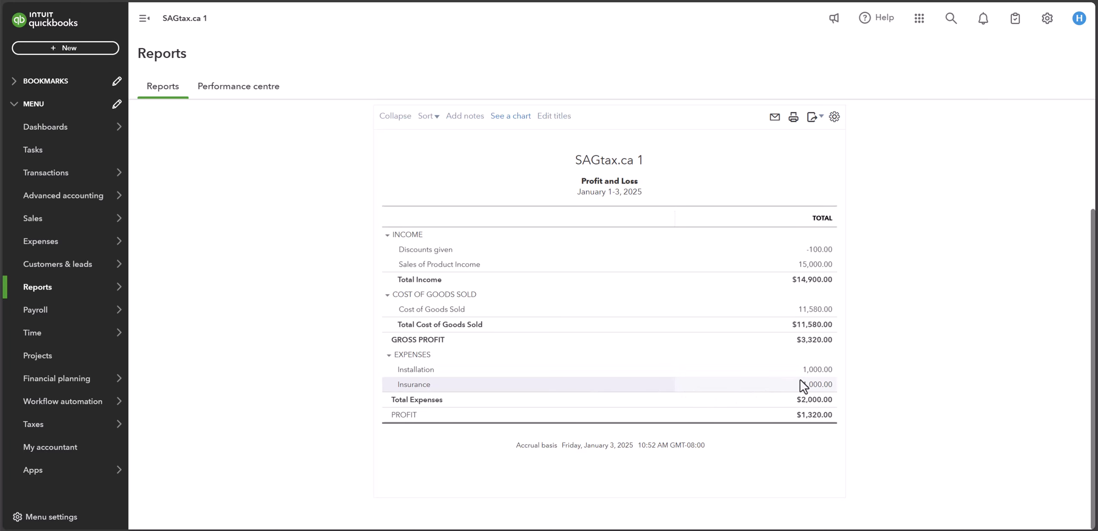
{"action": "left_click", "coordinate": [813, 386]}
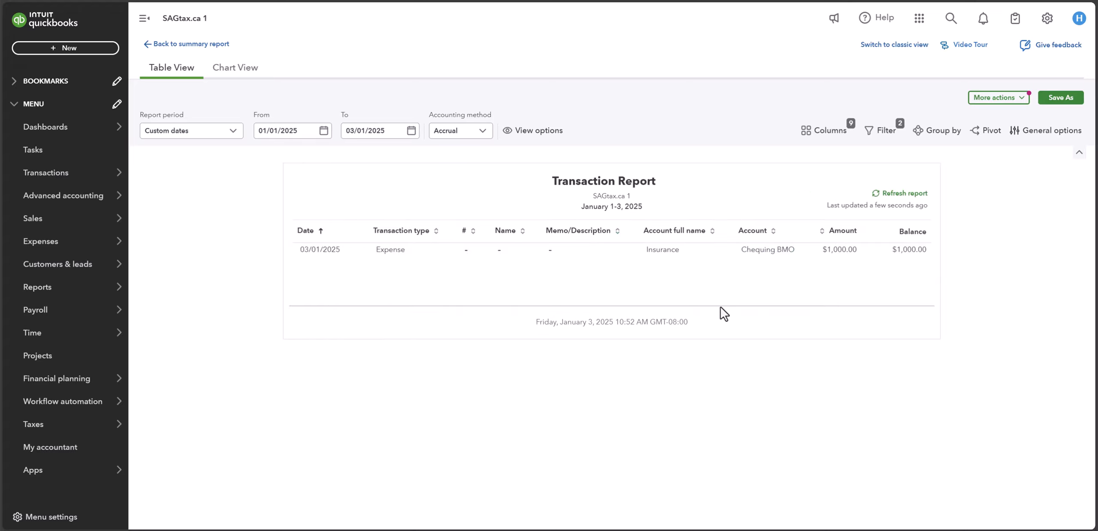
{"action": "left_click", "coordinate": [908, 251]}
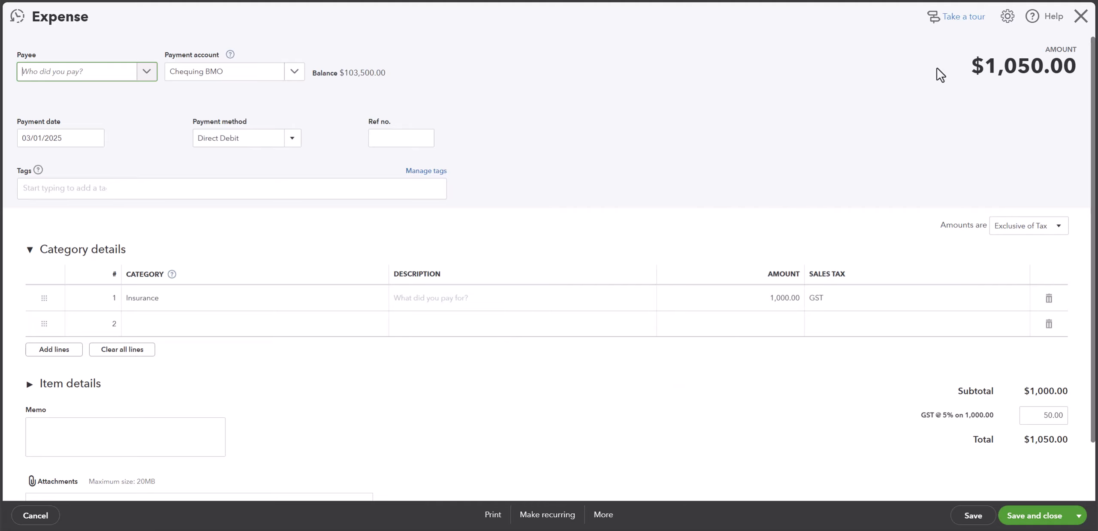
{"action": "left_click", "coordinate": [1082, 16]}
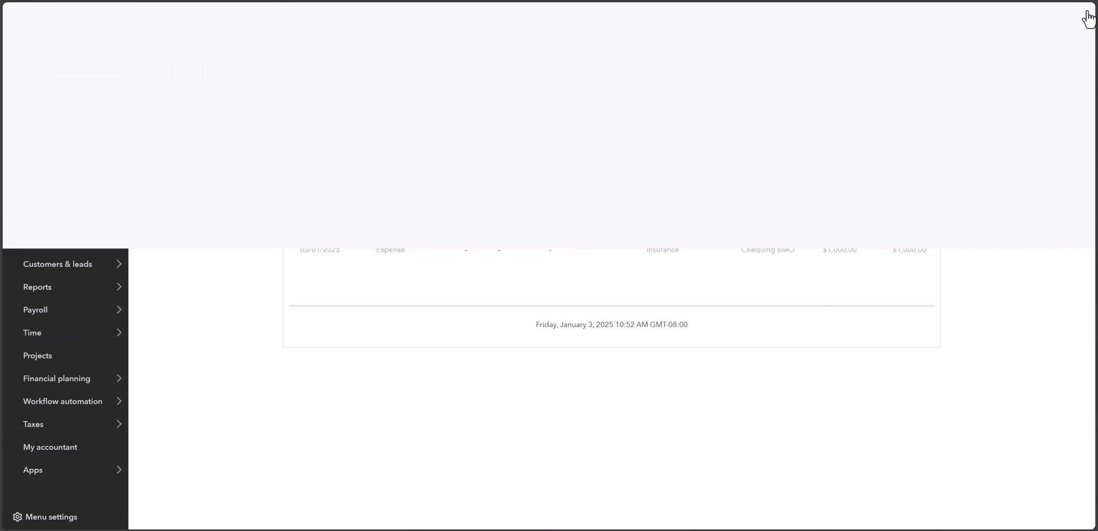
Step: Open the Chequing BMO account history from the chart of accounts and review its transactions
{"action": "left_click", "coordinate": [1046, 20]}
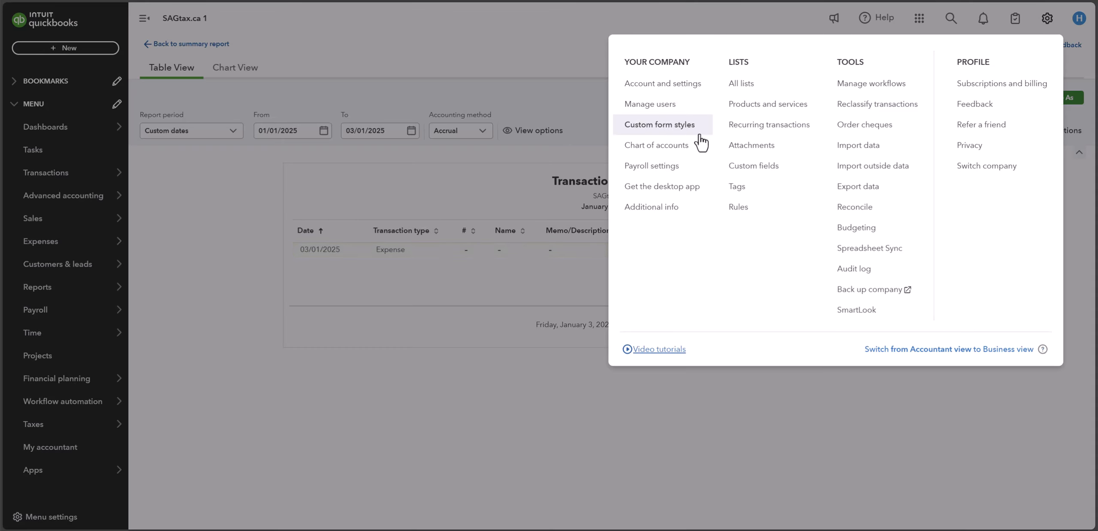
{"action": "left_click", "coordinate": [678, 154]}
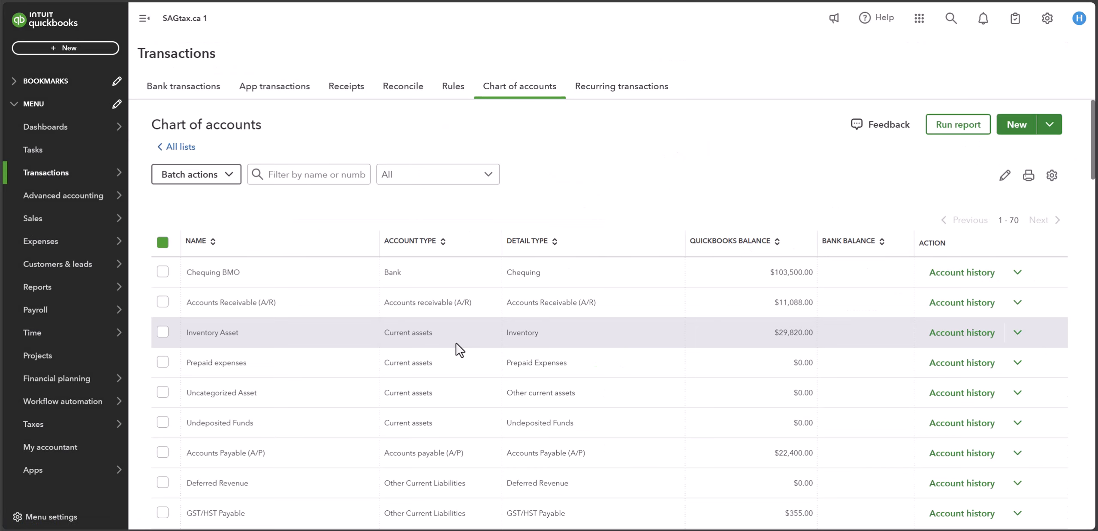
{"action": "left_click", "coordinate": [392, 284]}
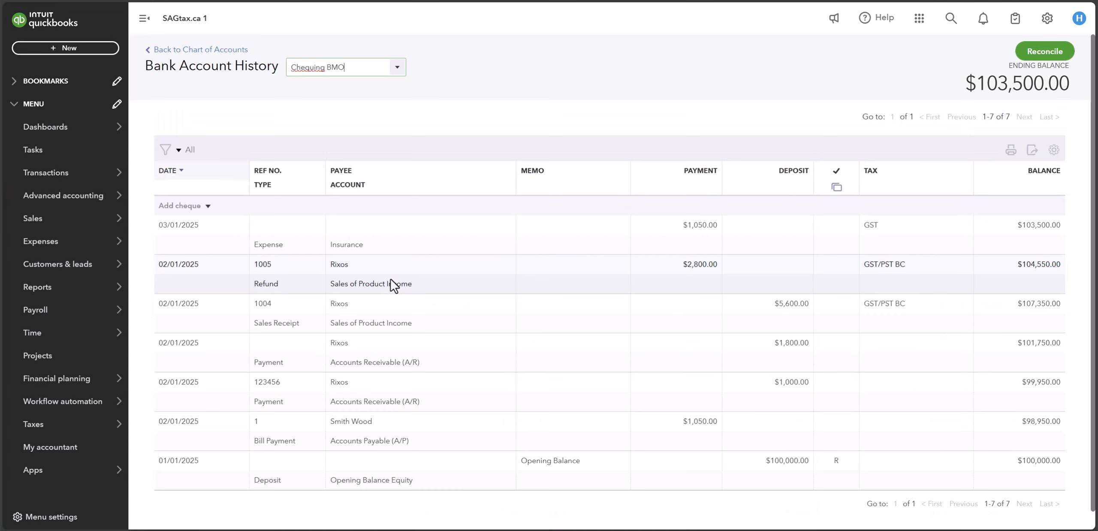
{"action": "scroll", "coordinate": [607, 333], "scroll_direction": "down", "scroll_amount": 1}
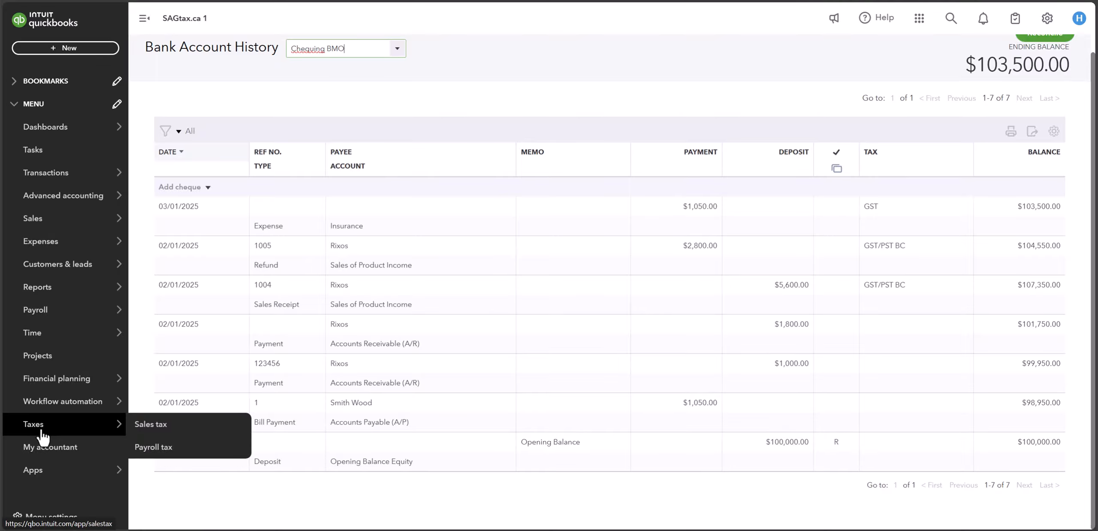
Step: Open the Sales tax overview to review the GST paid on purchases
{"action": "left_click", "coordinate": [163, 424]}
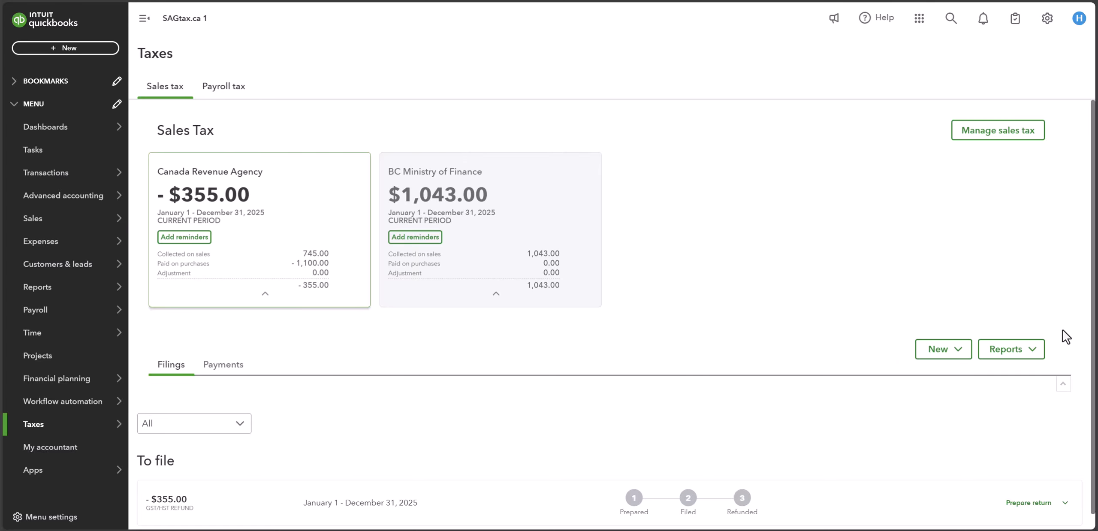
Step: Open the Taxable sales summary report and drill down into the net amount of GST on purchases to review its transactions
{"action": "left_click", "coordinate": [1032, 351]}
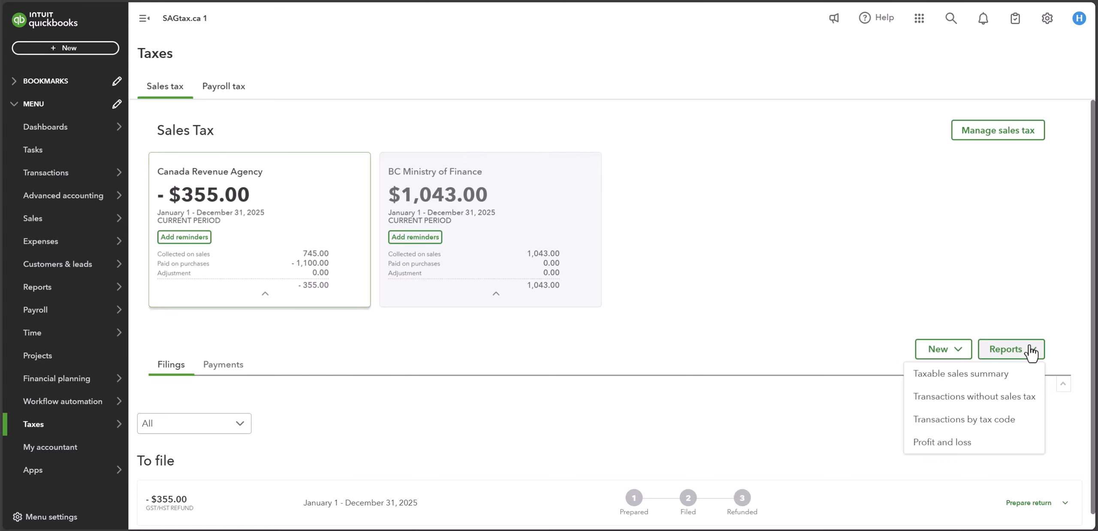
{"action": "left_click", "coordinate": [963, 375]}
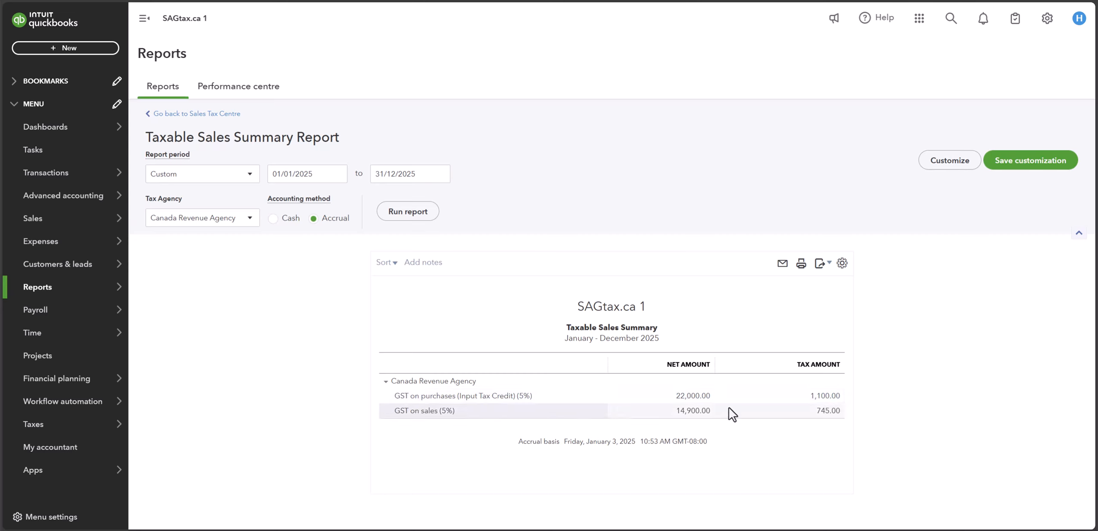
{"action": "left_click", "coordinate": [700, 397]}
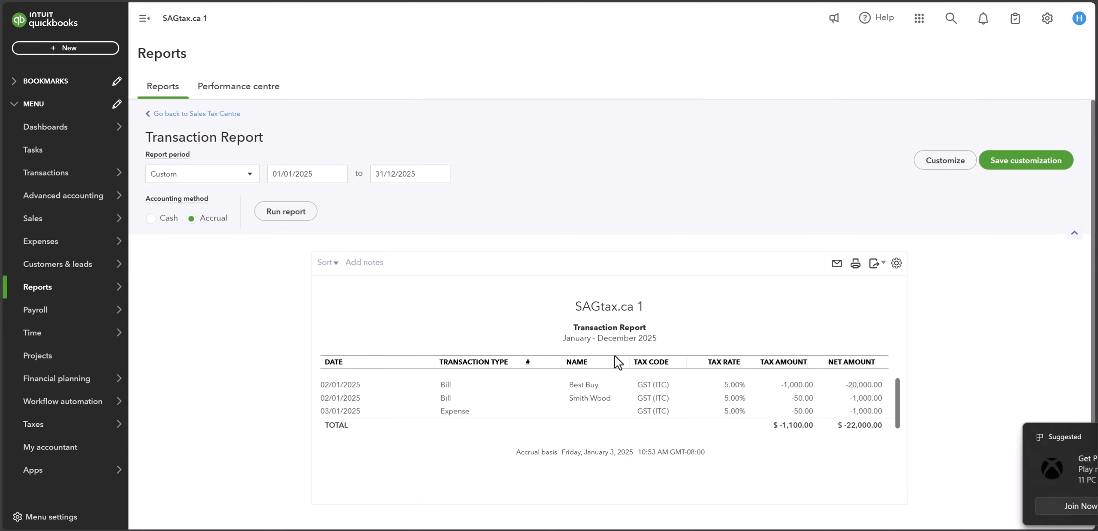
{"action": "mouse_move", "coordinate": [143, 231]}
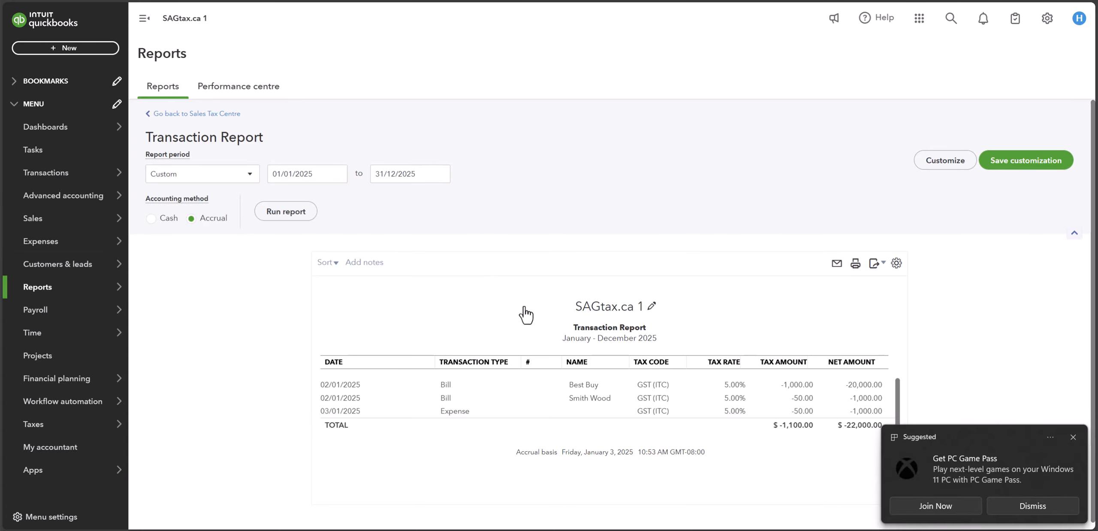
{"action": "left_click", "coordinate": [1074, 438]}
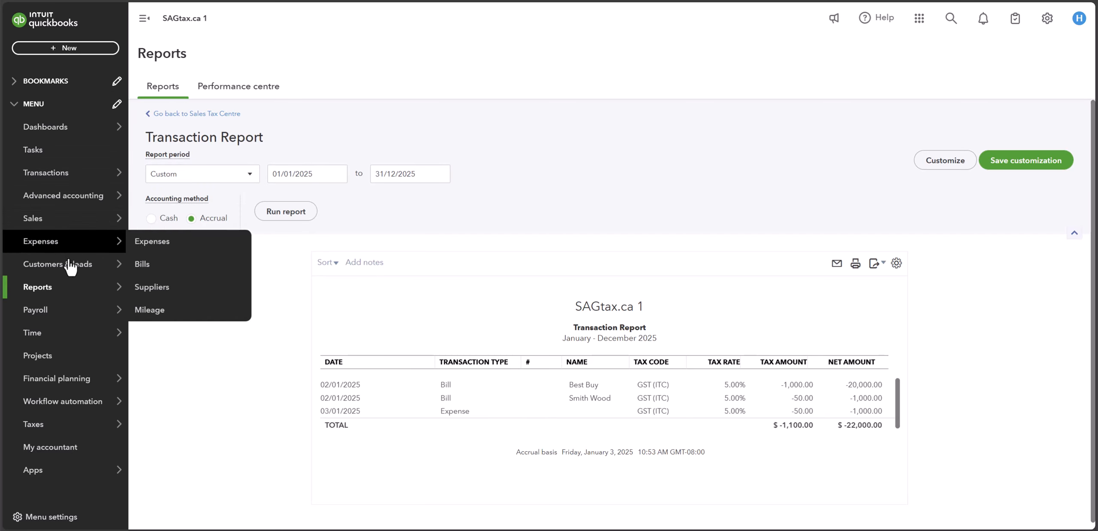
Step: Start a new expense transaction from the Expenses list
{"action": "mouse_move", "coordinate": [65, 227]}
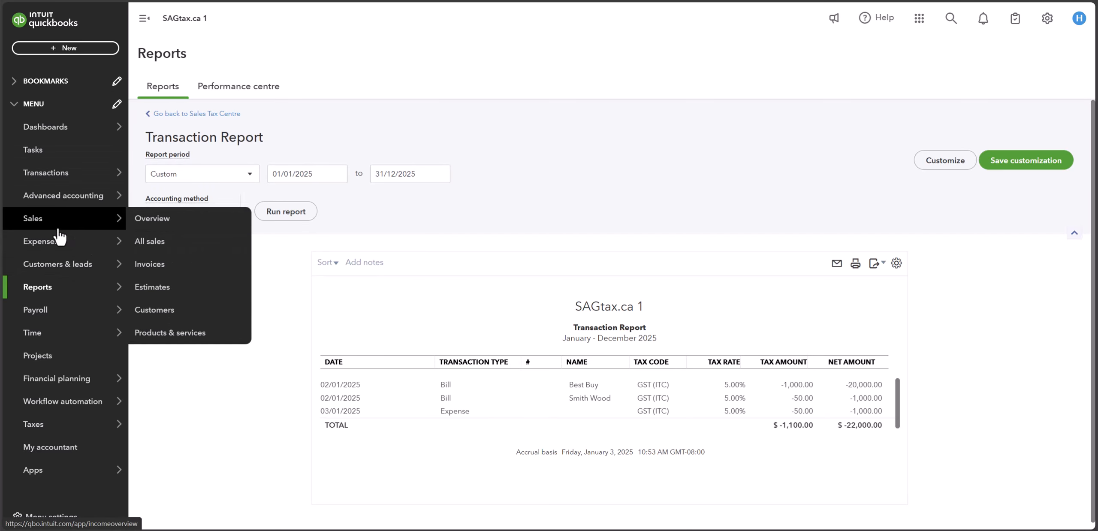
{"action": "left_click", "coordinate": [59, 245]}
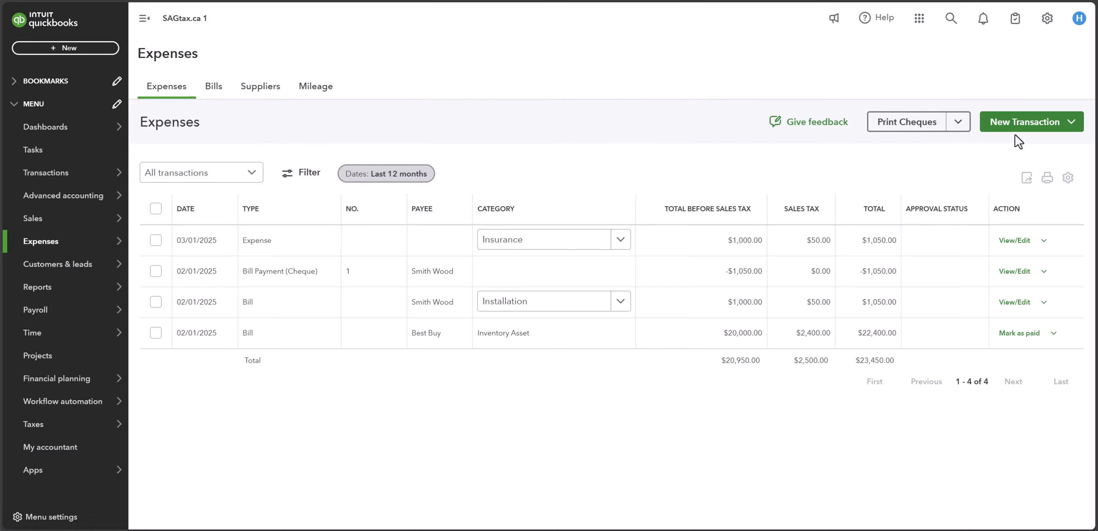
{"action": "left_click", "coordinate": [1071, 124]}
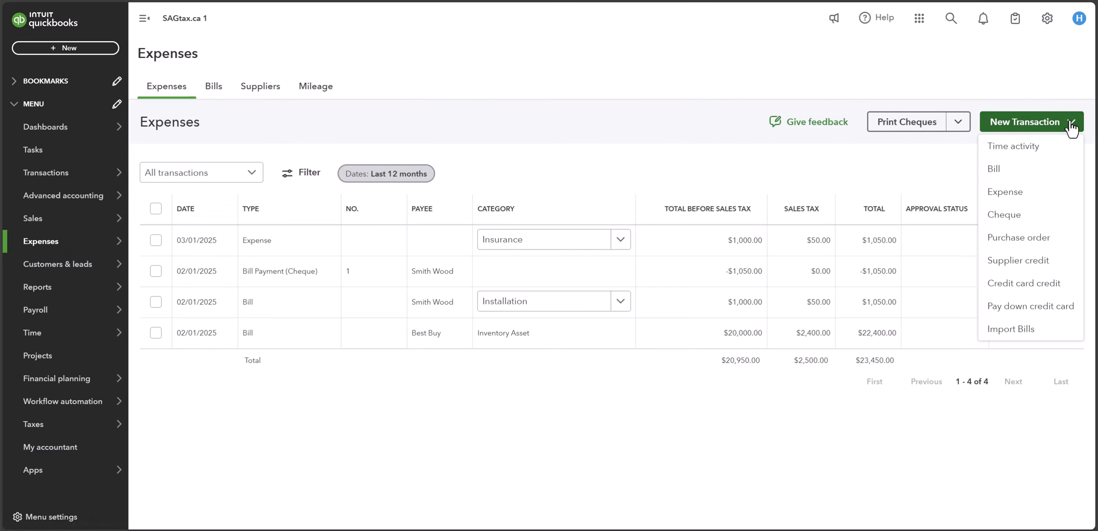
{"action": "left_click", "coordinate": [1005, 193]}
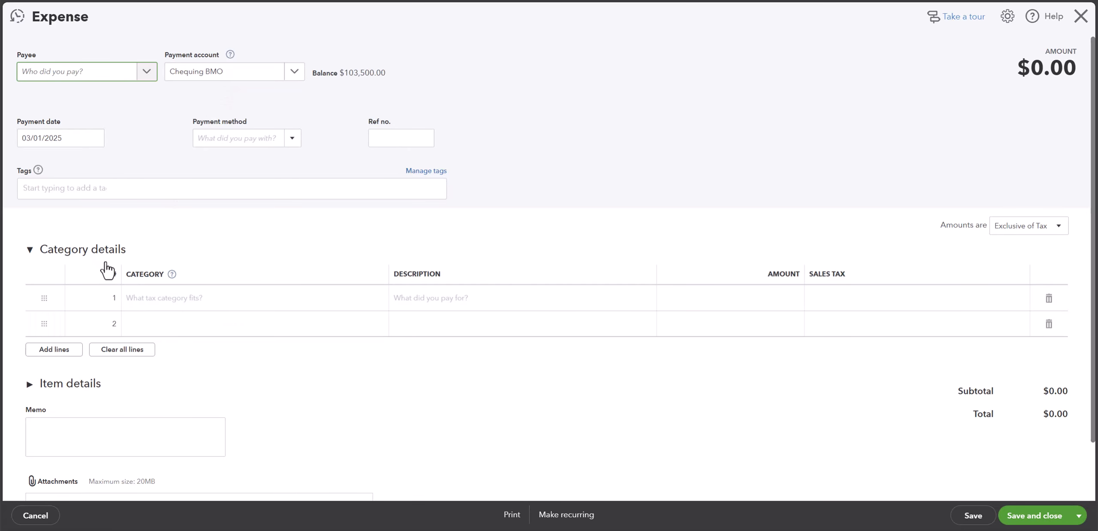
Step: Assign the Travel category to the first line of the expense and enter an amount of 100
{"action": "left_click", "coordinate": [332, 307]}
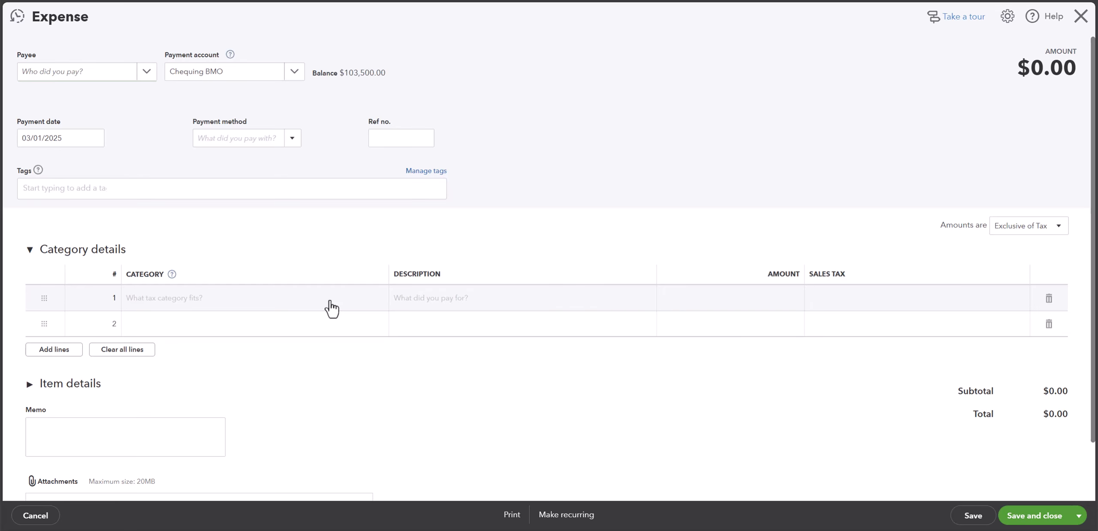
{"action": "left_click", "coordinate": [380, 297]}
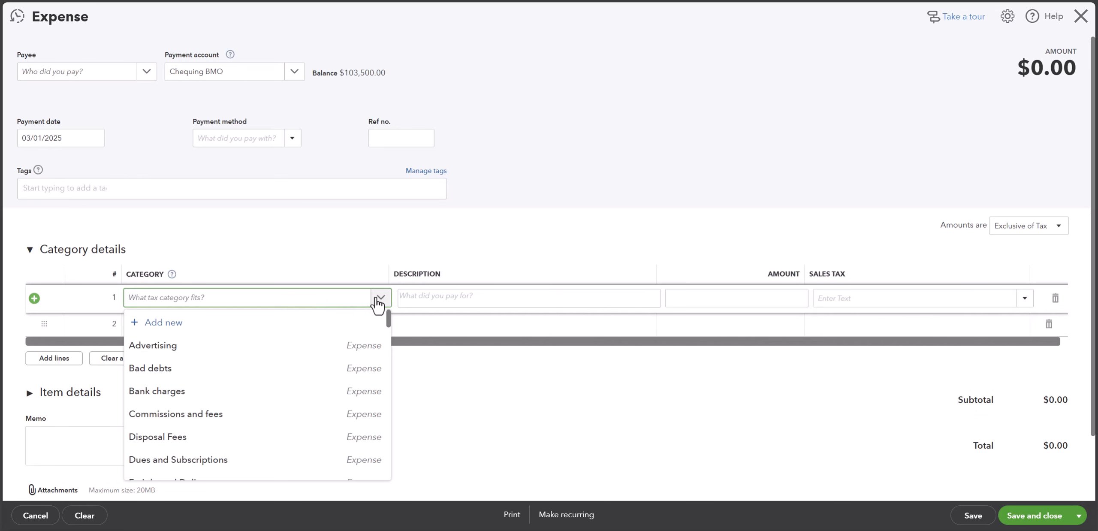
{"action": "scroll", "coordinate": [244, 380], "scroll_direction": "down", "scroll_amount": 3}
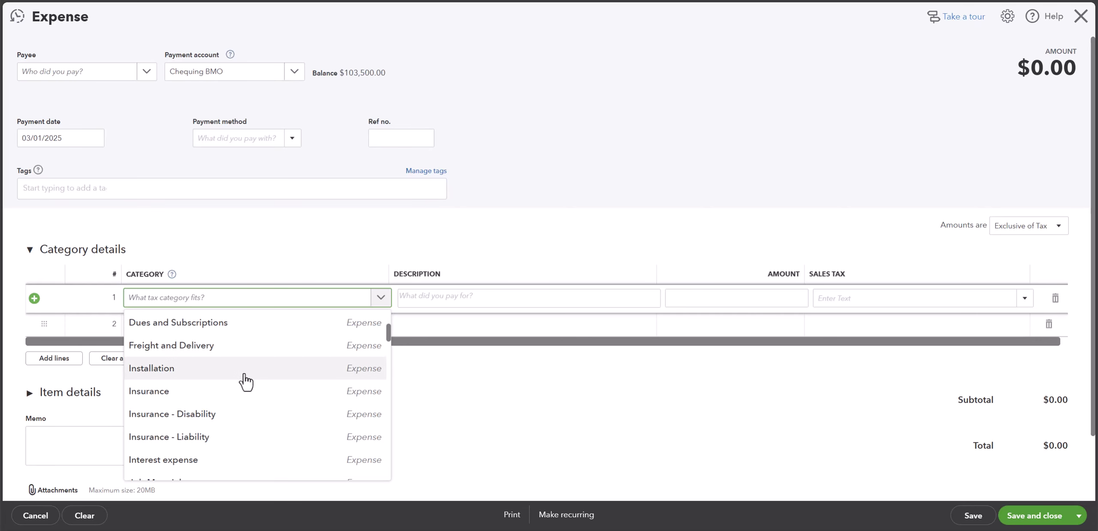
{"action": "scroll", "coordinate": [245, 381], "scroll_direction": "down", "scroll_amount": 6}
{"action": "scroll", "coordinate": [246, 382], "scroll_direction": "down", "scroll_amount": 4}
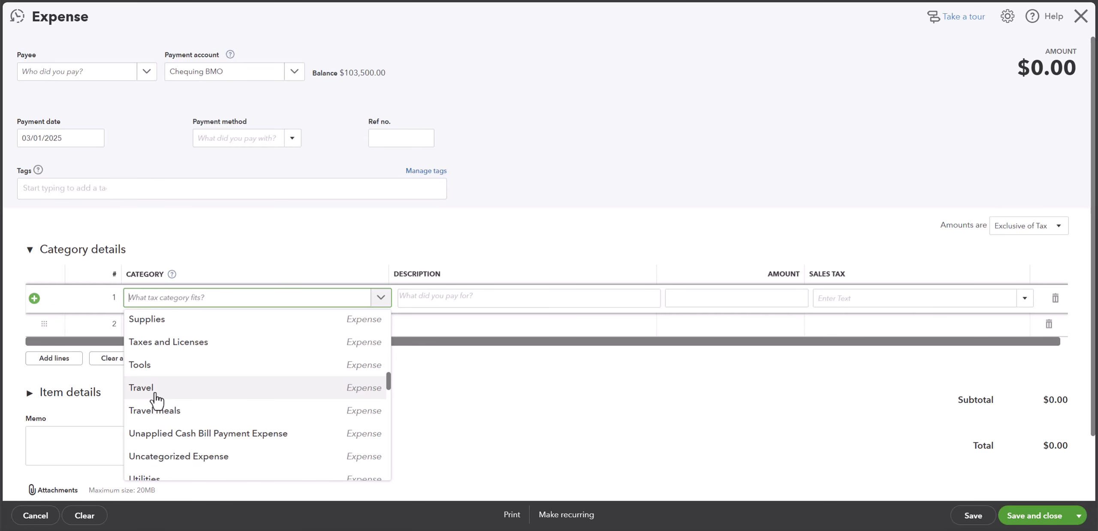
{"action": "left_click", "coordinate": [151, 392]}
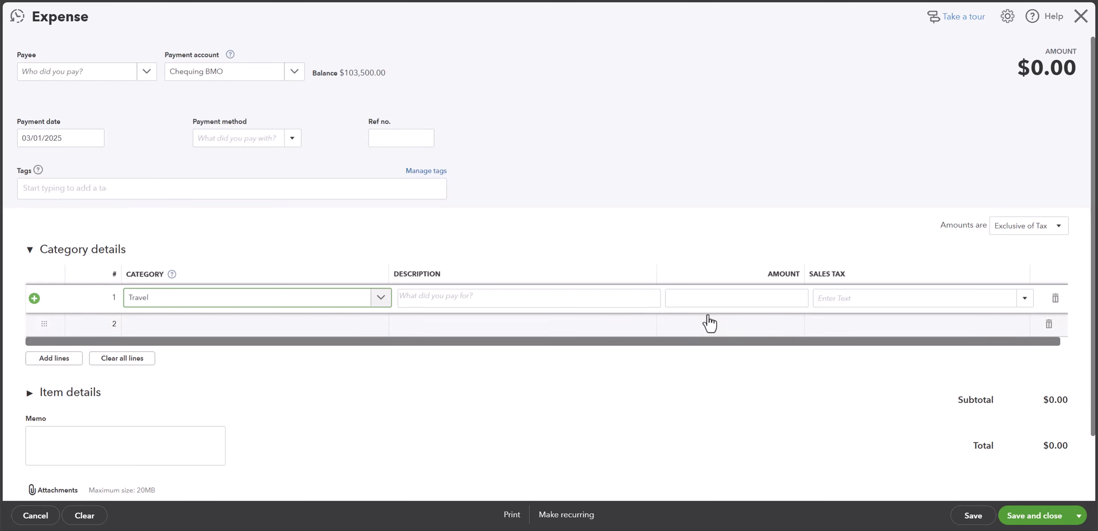
{"action": "left_click", "coordinate": [711, 300]}
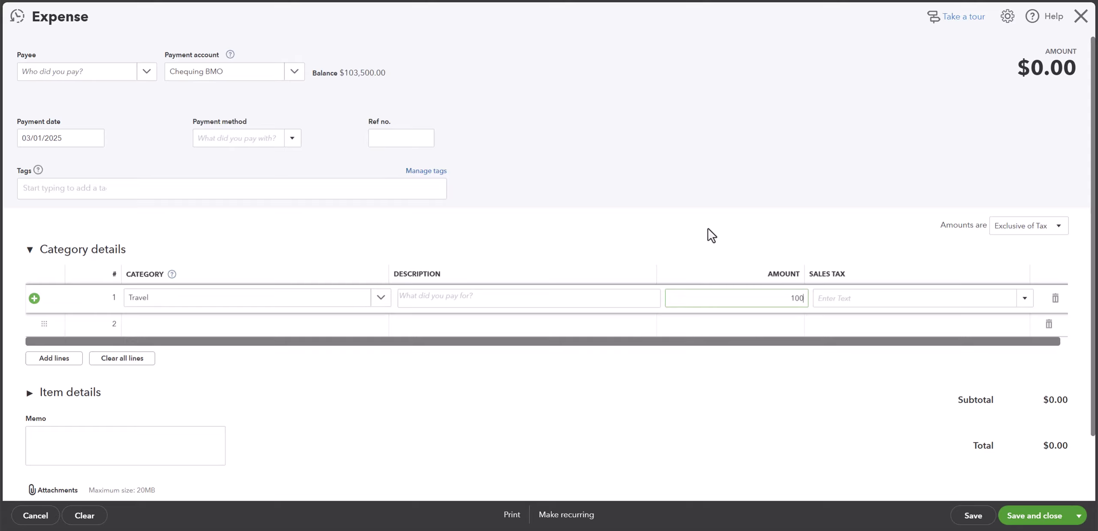
{"action": "left_click", "coordinate": [715, 252]}
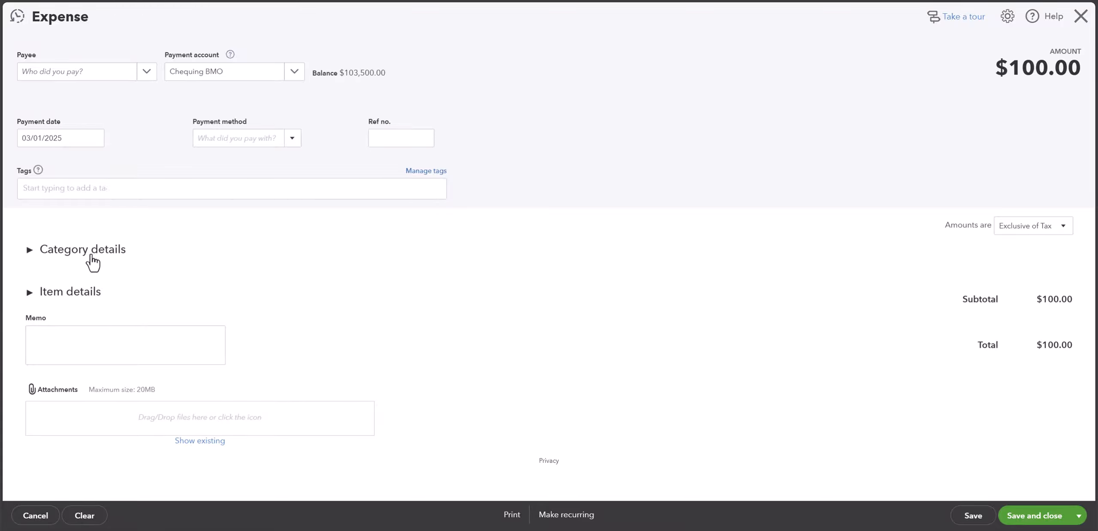
{"action": "left_click", "coordinate": [89, 256]}
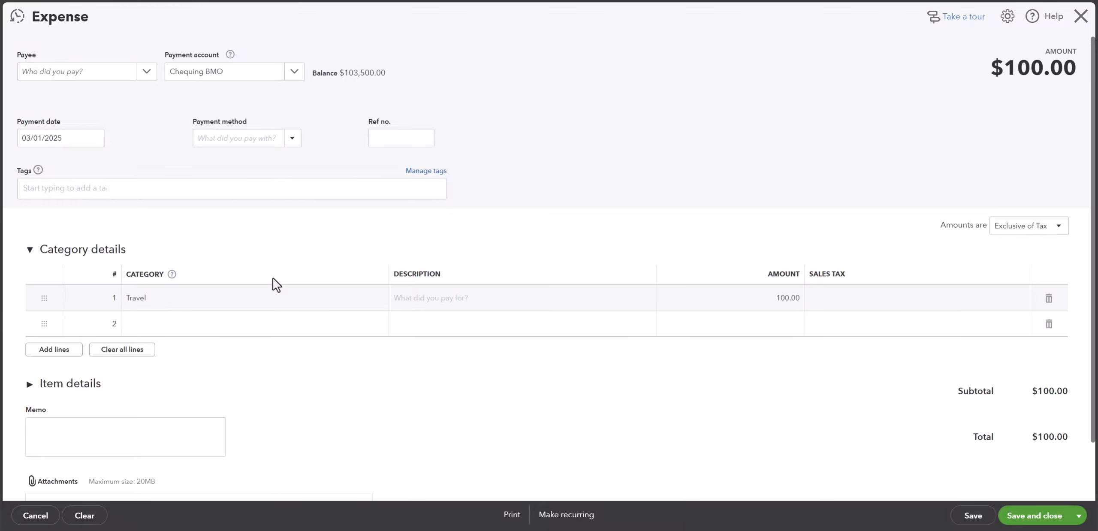
Step: Apply the GST sales tax code to the Travel line
{"action": "left_click", "coordinate": [924, 306]}
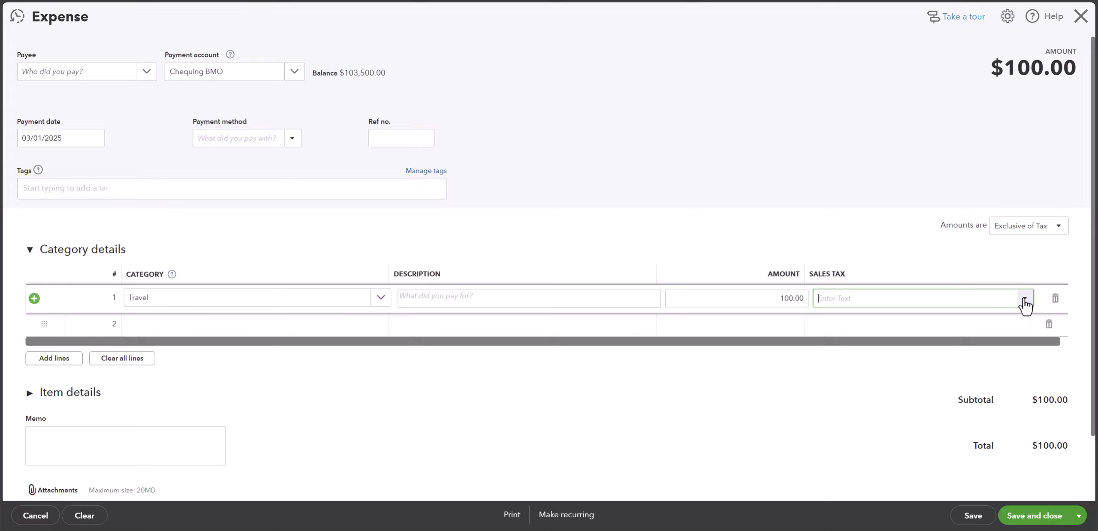
{"action": "left_click", "coordinate": [1024, 297]}
{"action": "left_click", "coordinate": [851, 348]}
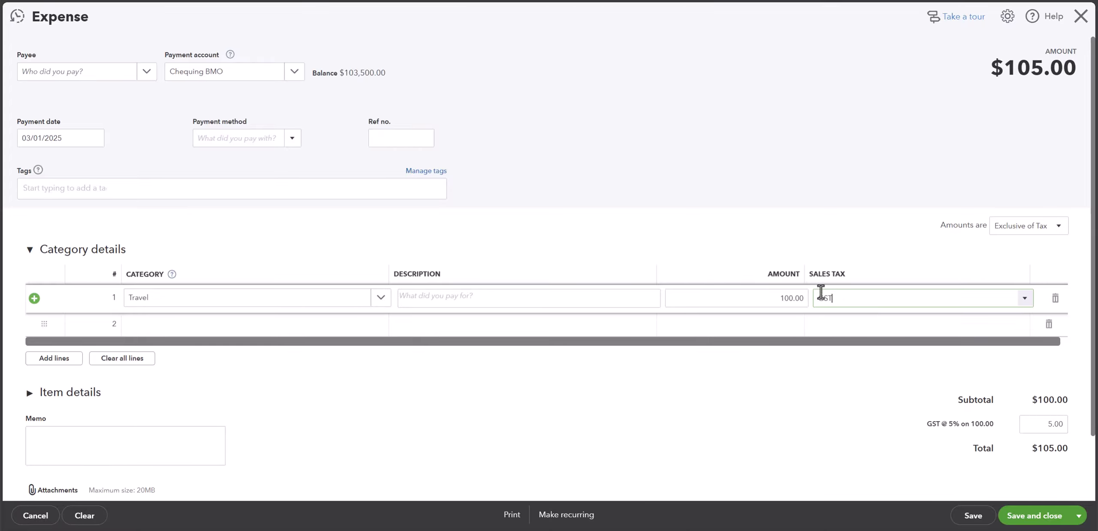
{"action": "left_click", "coordinate": [786, 238]}
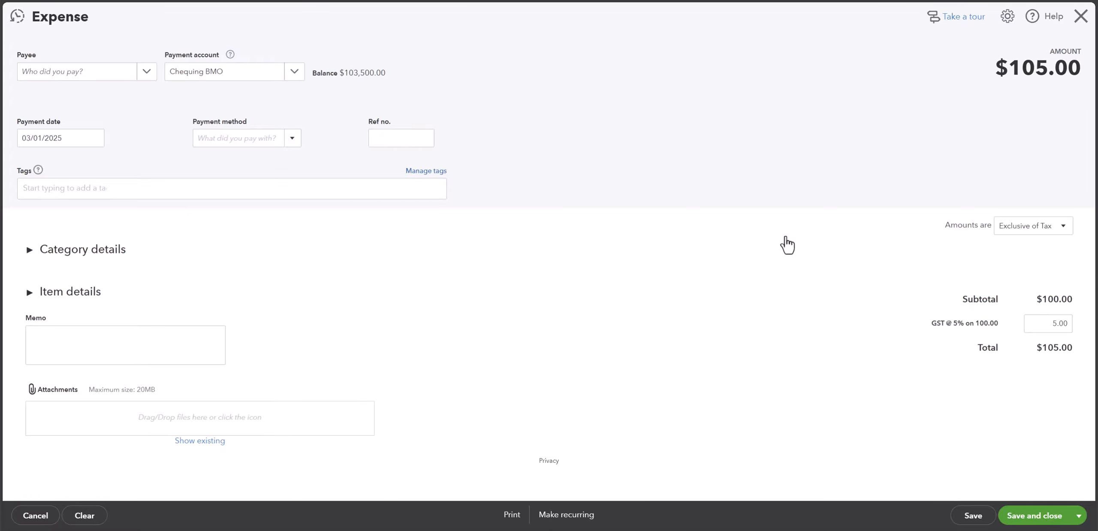
{"action": "left_click", "coordinate": [787, 243]}
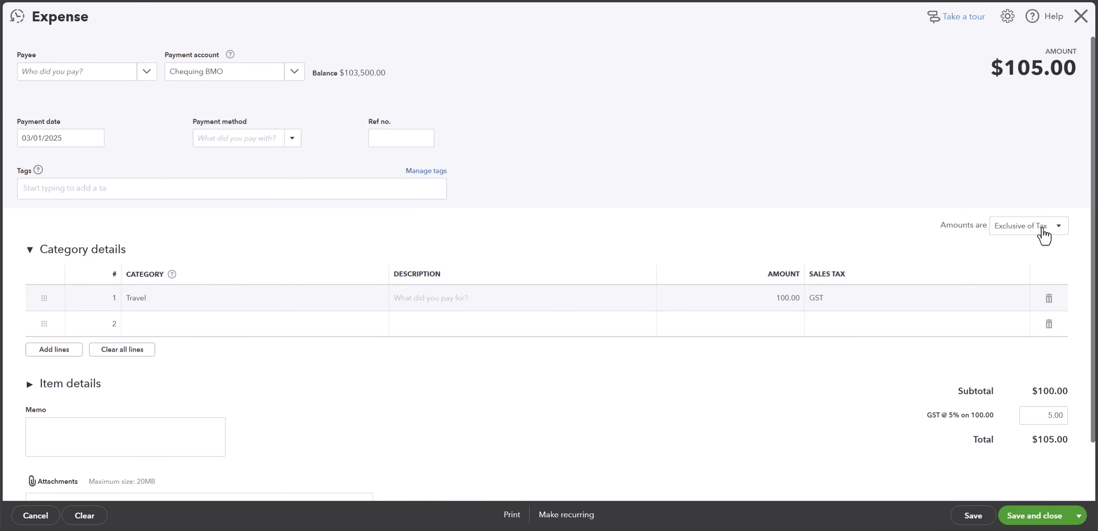
Step: Set the expense amounts to Inclusive of Tax and change the Travel line amount to 100
{"action": "left_click", "coordinate": [1059, 235]}
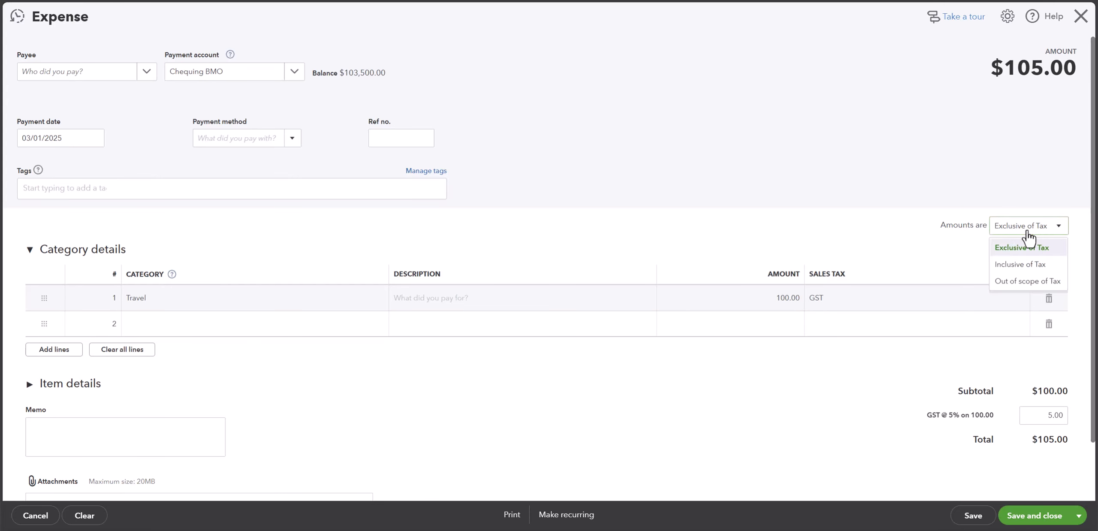
{"action": "left_click", "coordinate": [1022, 266]}
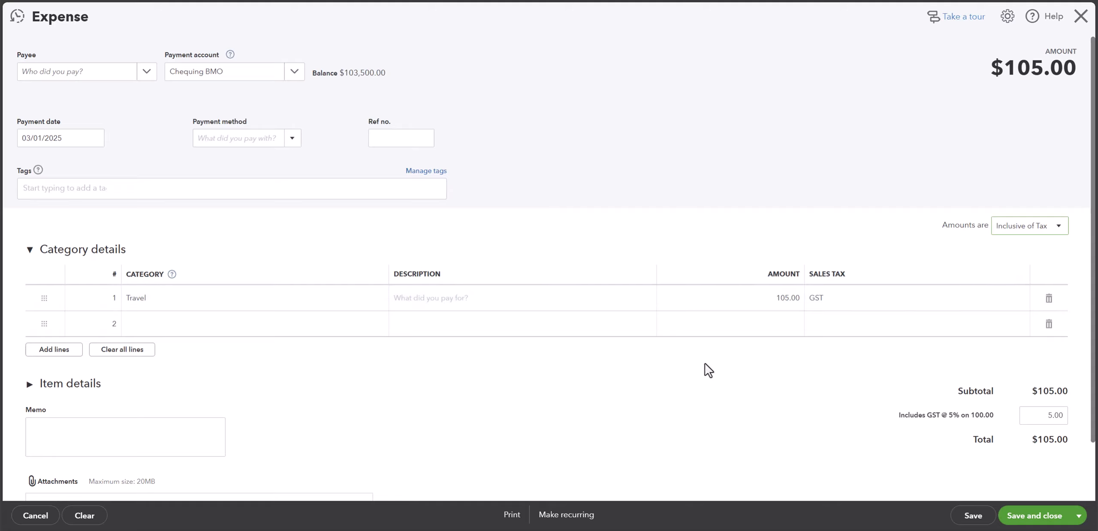
{"action": "left_click", "coordinate": [786, 303]}
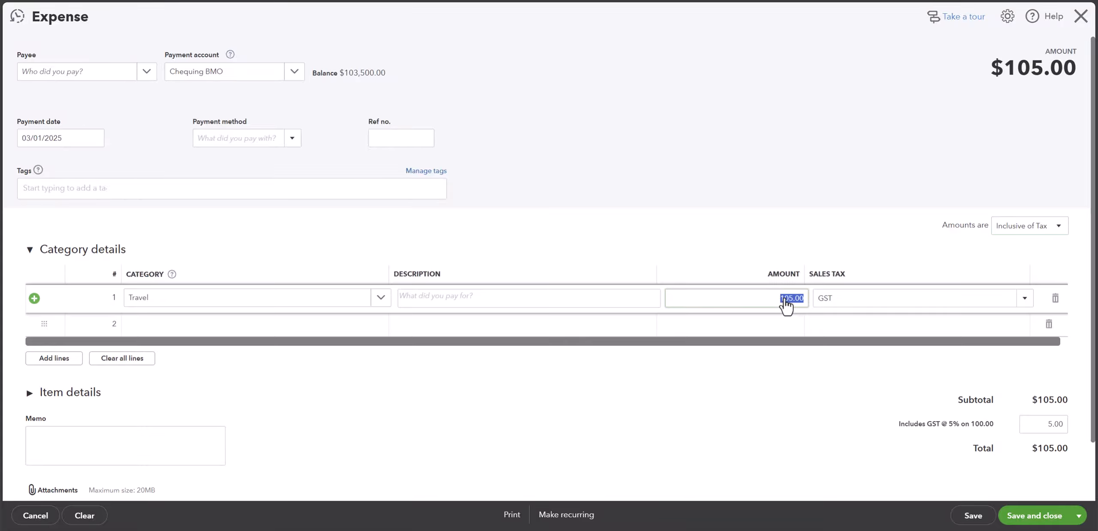
{"action": "type", "text": "1"}
{"action": "left_click", "coordinate": [804, 238]}
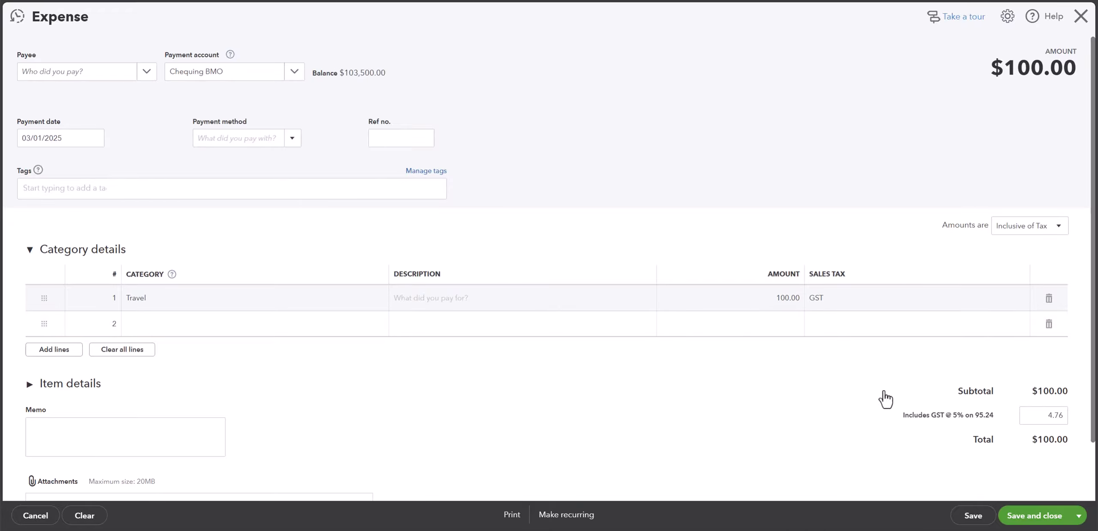
Step: Check the GST base amount and total of the travel expense, and save and close it
{"action": "double_click", "coordinate": [984, 416]}
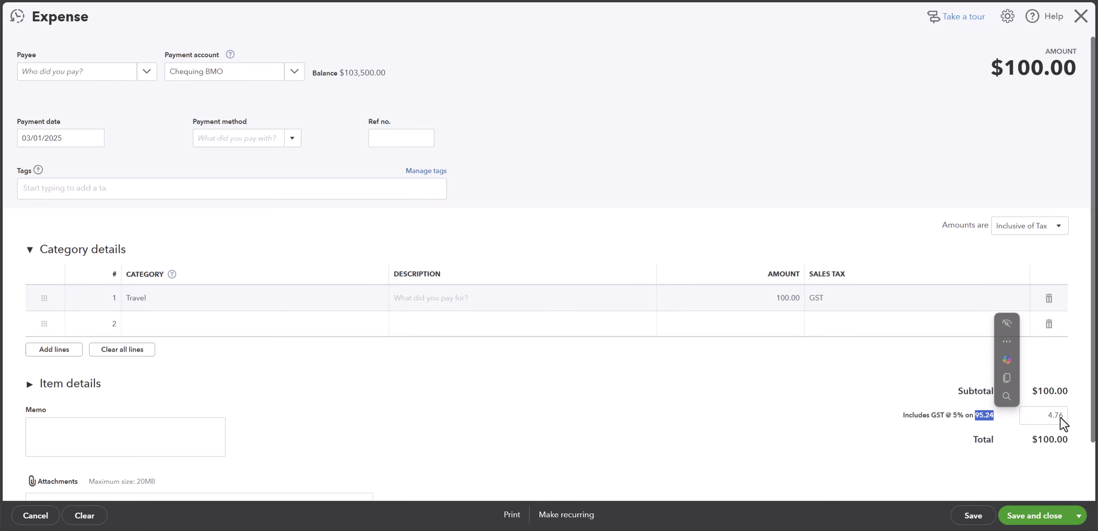
{"action": "double_click", "coordinate": [1054, 440]}
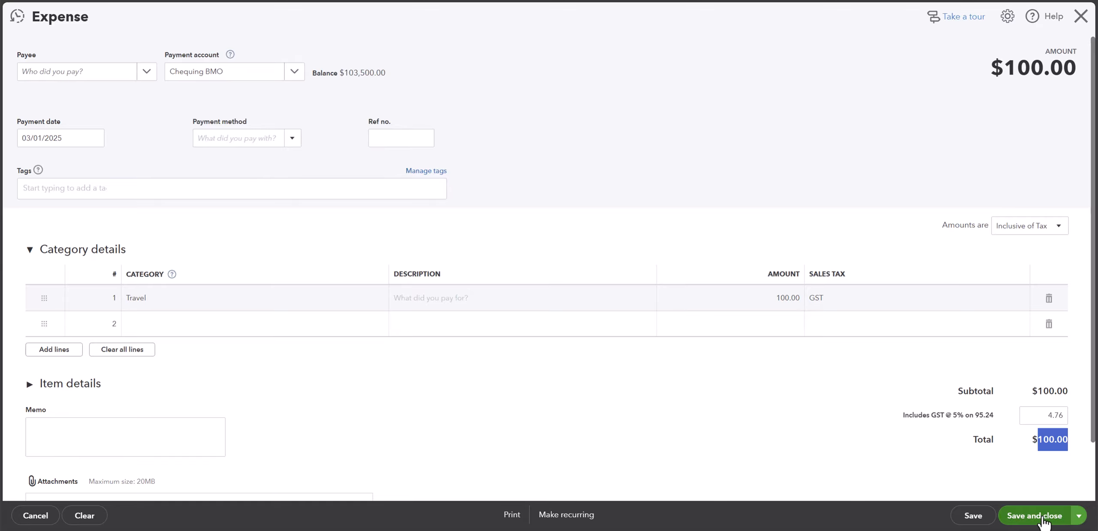
{"action": "left_click", "coordinate": [1044, 517]}
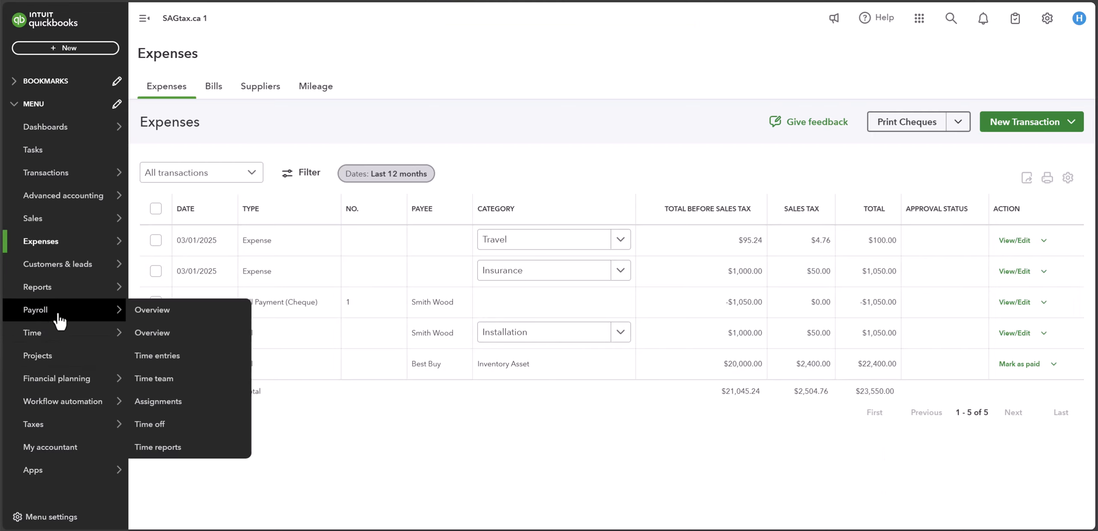
Step: Open the Profit and Loss report from the favourites to check the Travel expense
{"action": "mouse_move", "coordinate": [78, 296]}
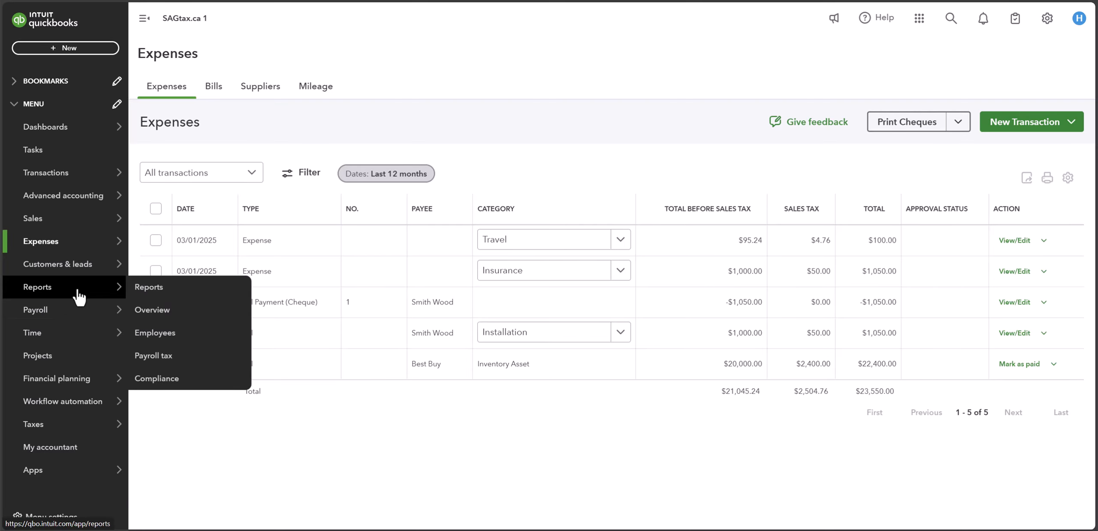
{"action": "left_click", "coordinate": [165, 300]}
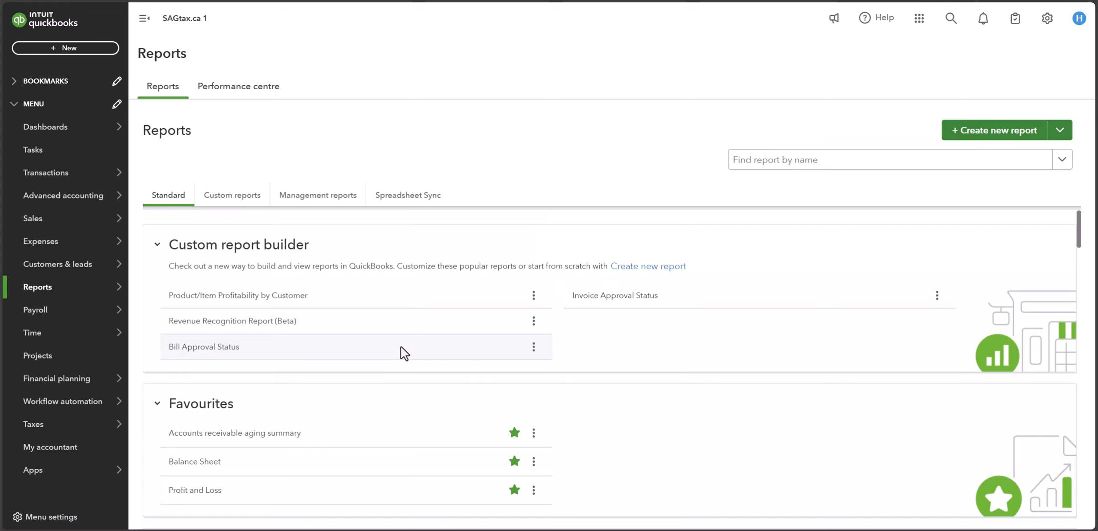
{"action": "scroll", "coordinate": [404, 353], "scroll_direction": "down", "scroll_amount": 2}
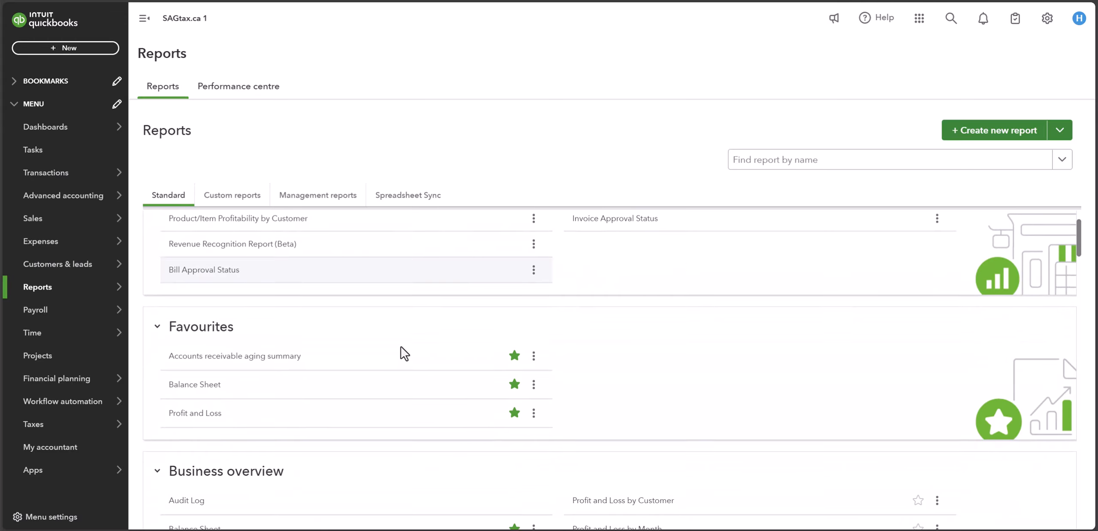
{"action": "left_click", "coordinate": [193, 405]}
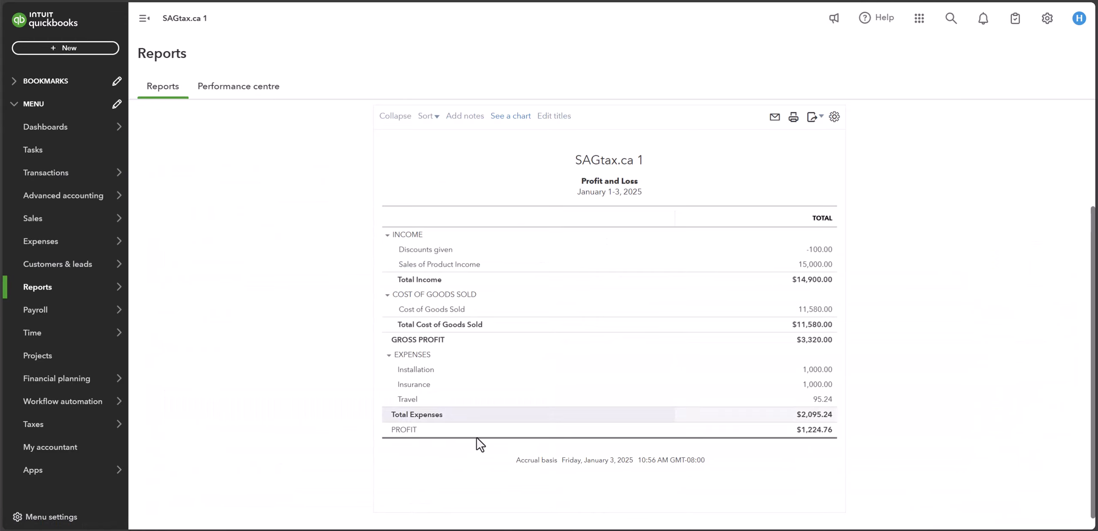
Step: Open the travel expense from the Travel amount in the Profit and Loss and examine its transaction journal
{"action": "left_click", "coordinate": [826, 401]}
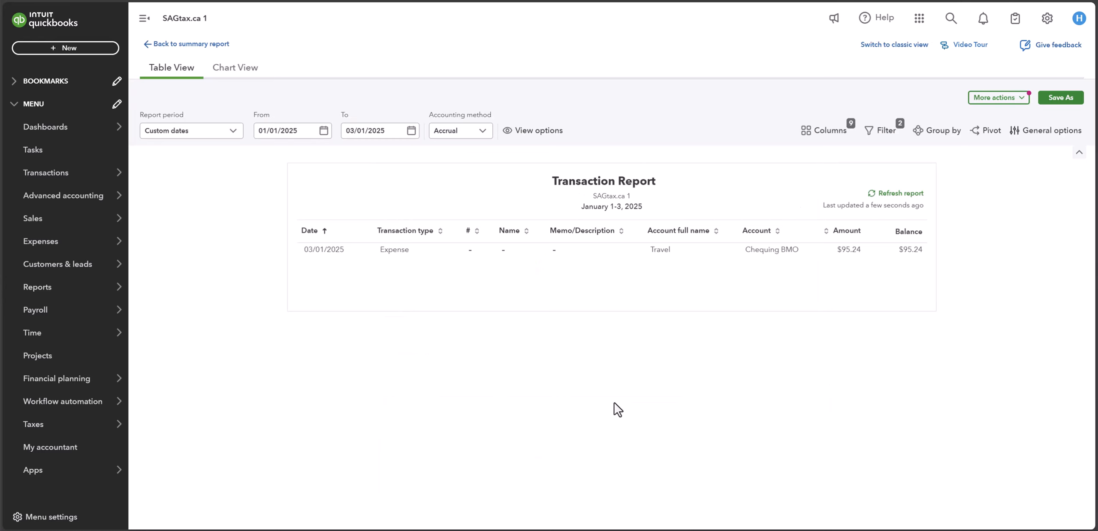
{"action": "left_click", "coordinate": [852, 252]}
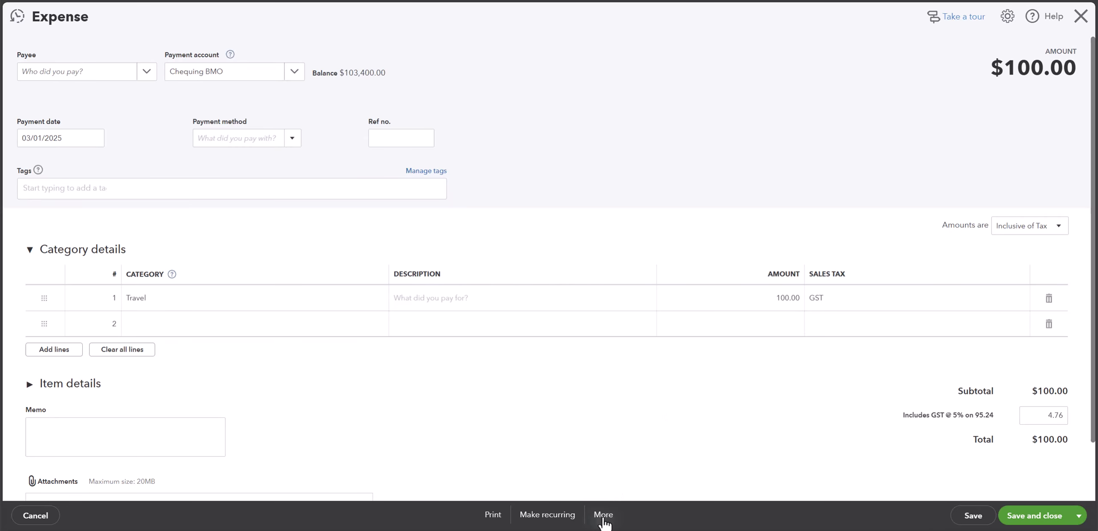
{"action": "left_click", "coordinate": [603, 516]}
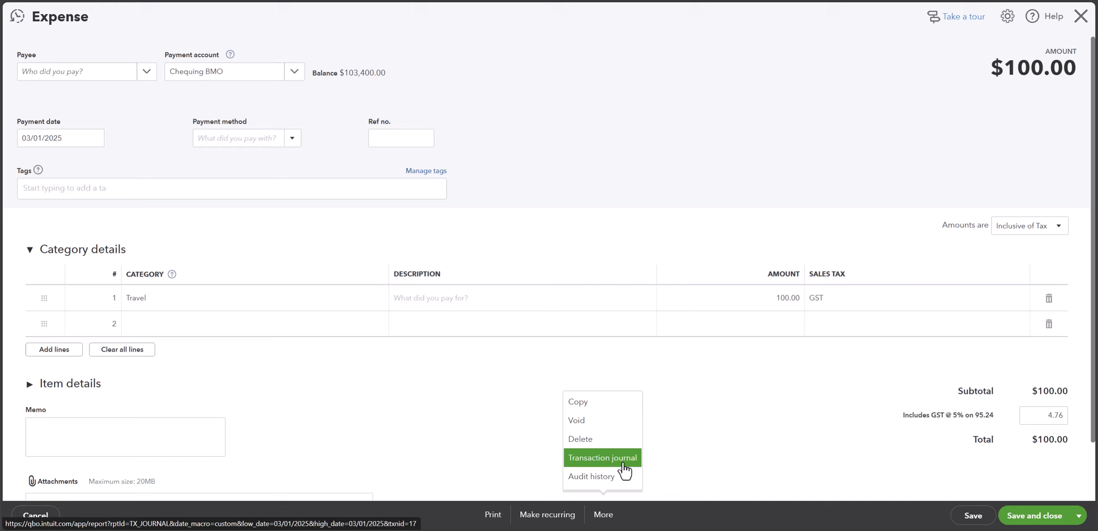
{"action": "left_click", "coordinate": [597, 471]}
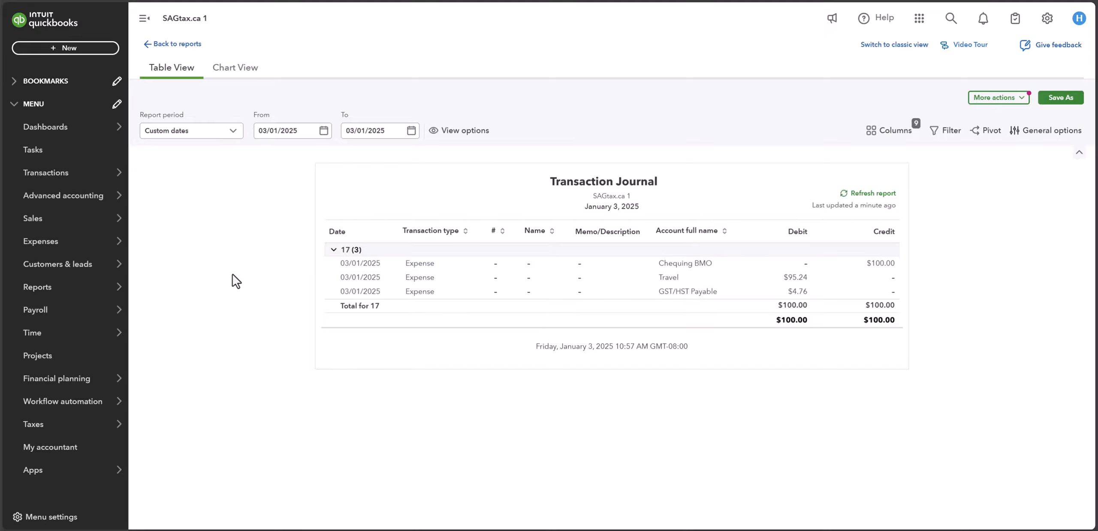
Step: Create a new journal entry and choose Job Materials as the account on the first line
{"action": "left_click", "coordinate": [86, 50]}
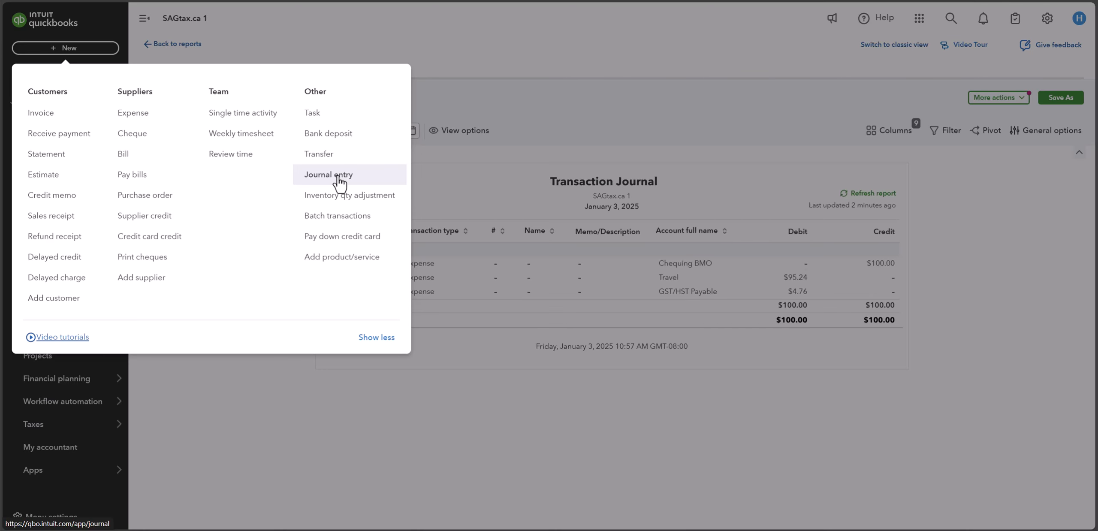
{"action": "left_click", "coordinate": [339, 184]}
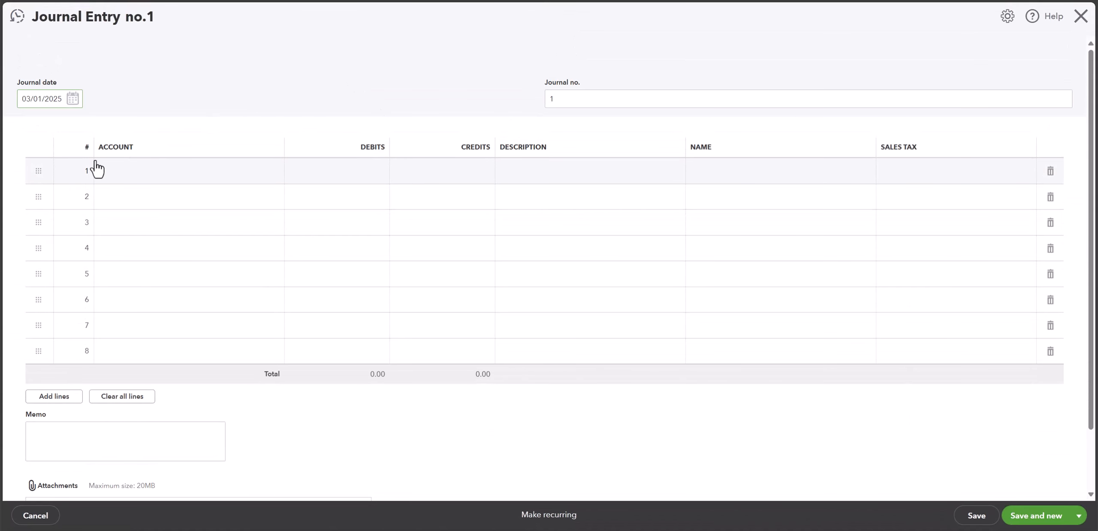
{"action": "left_click", "coordinate": [196, 174]}
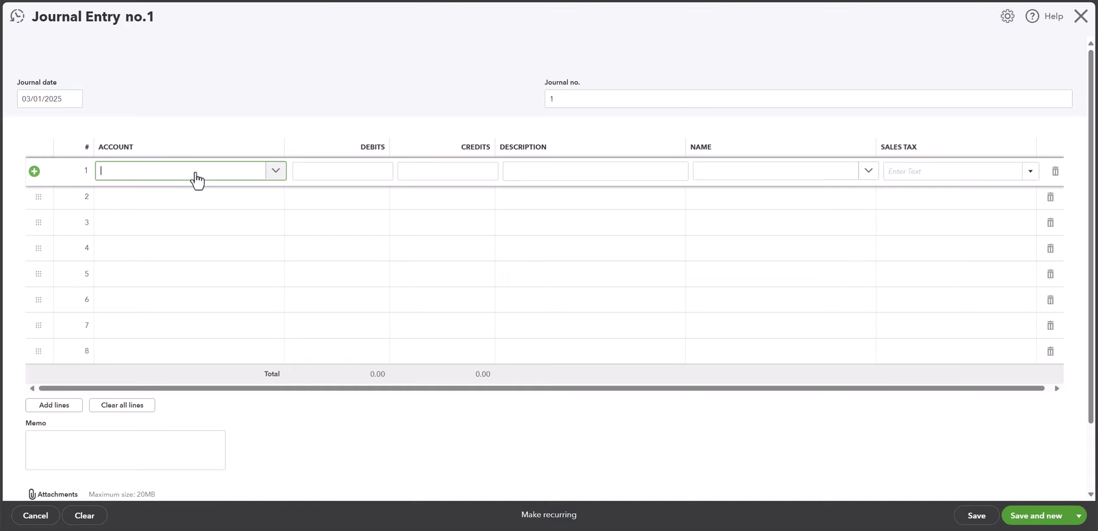
{"action": "left_click", "coordinate": [278, 172]}
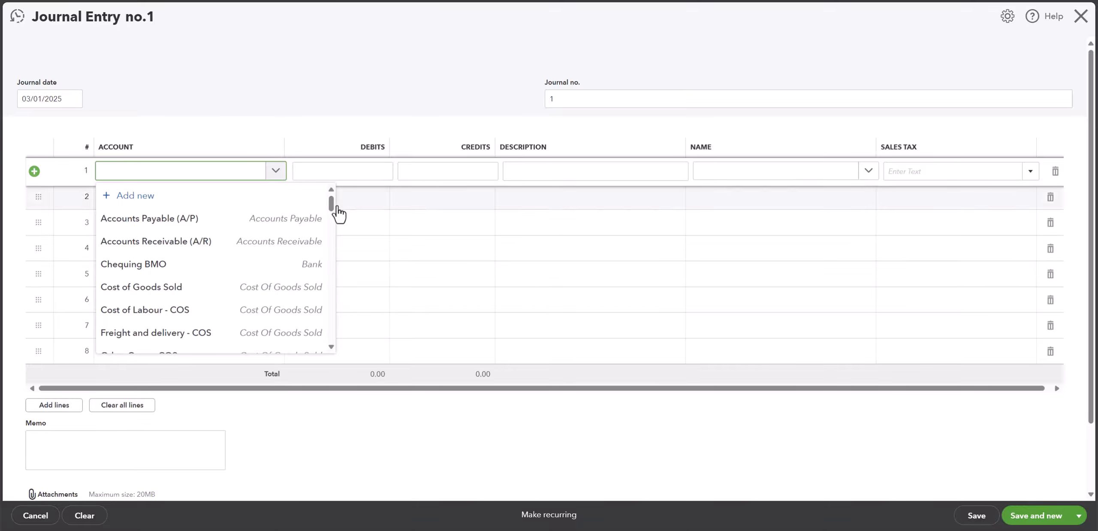
{"action": "left_click_drag", "start_coordinate": [331, 206], "coordinate": [335, 271]}
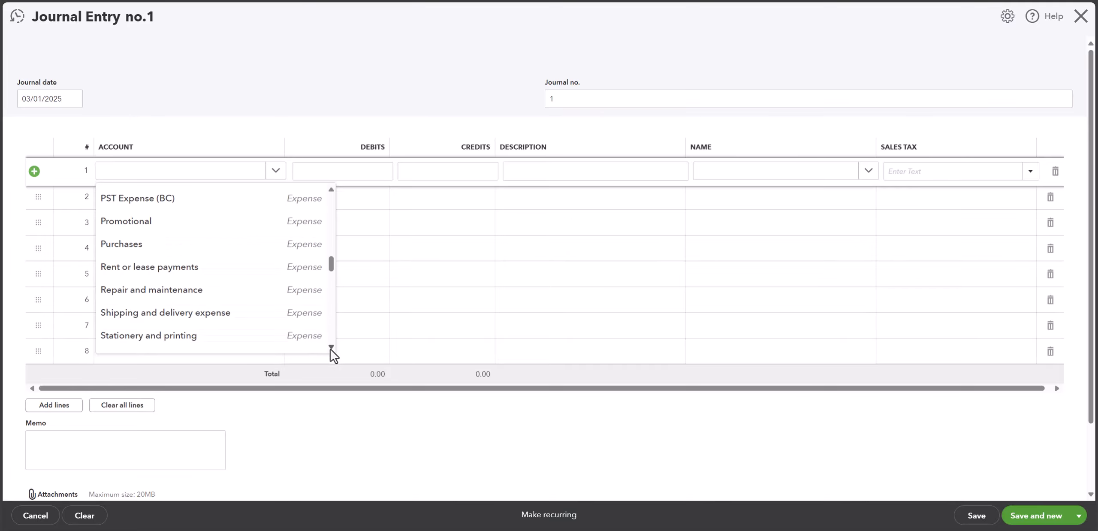
{"action": "scroll", "coordinate": [333, 354], "scroll_direction": "down", "scroll_amount": 6}
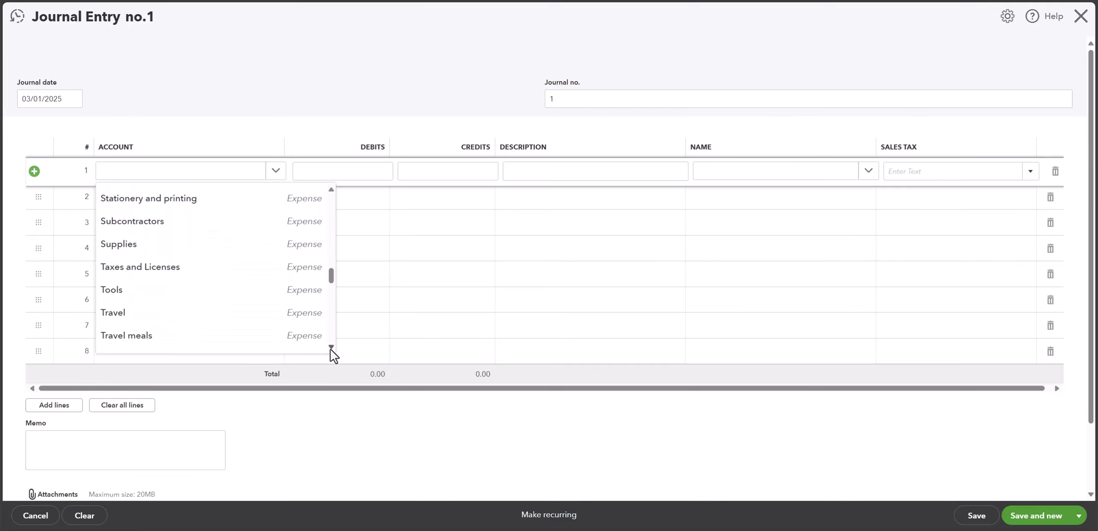
{"action": "scroll", "coordinate": [332, 354], "scroll_direction": "down", "scroll_amount": 5}
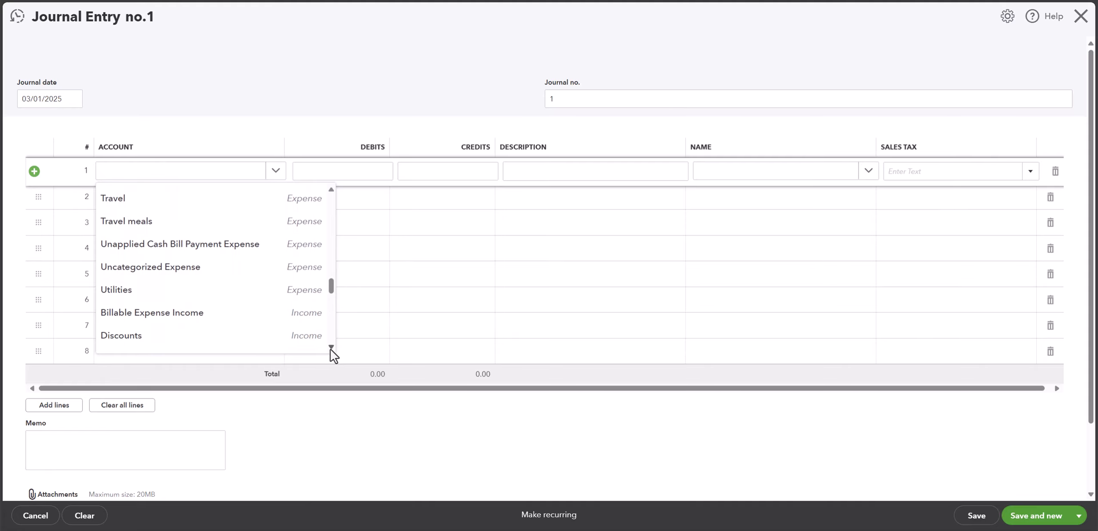
{"action": "left_click", "coordinate": [210, 171]}
{"action": "left_click", "coordinate": [209, 172]}
{"action": "type", "text": "j"}
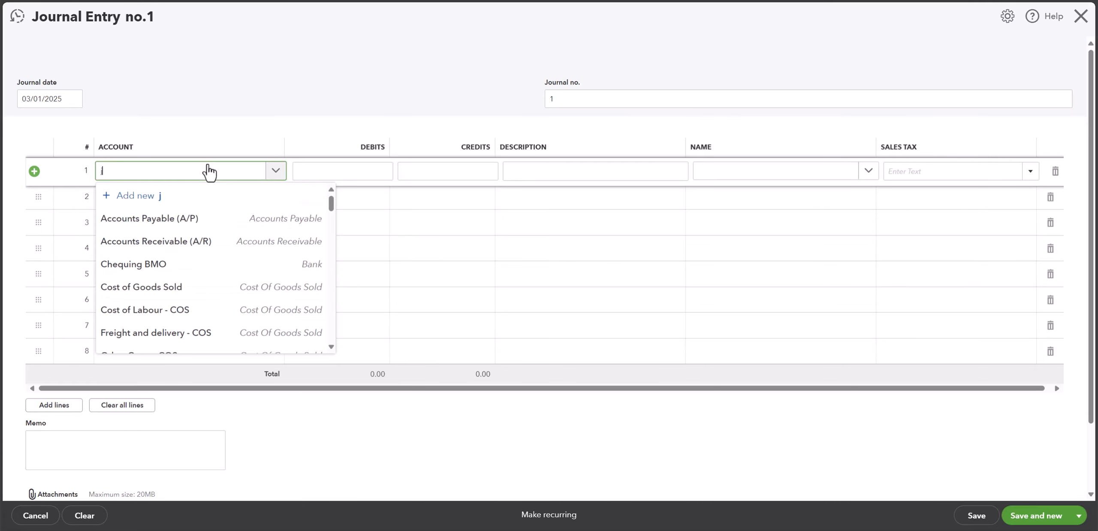
{"action": "type", "text": "ob"}
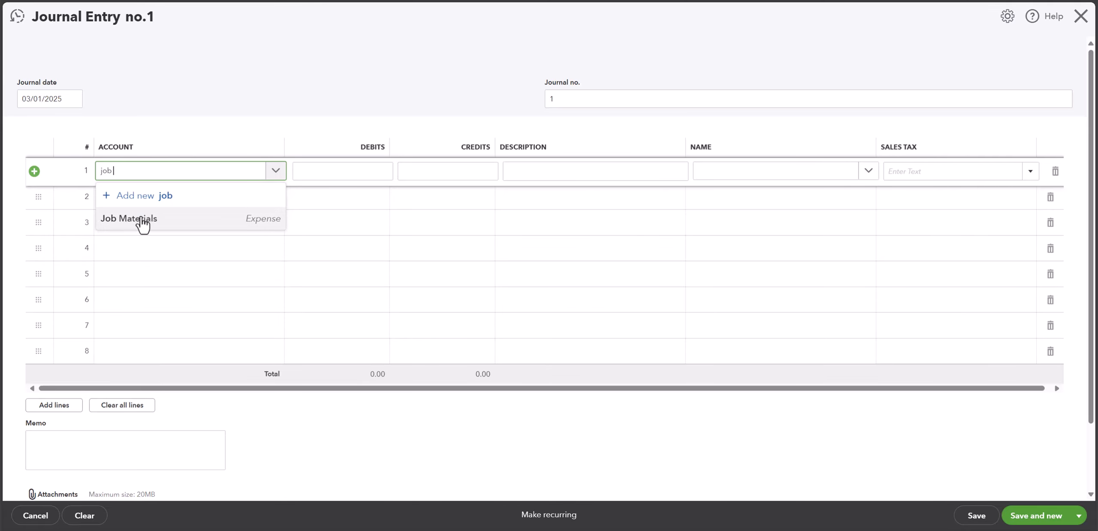
{"action": "left_click", "coordinate": [142, 219]}
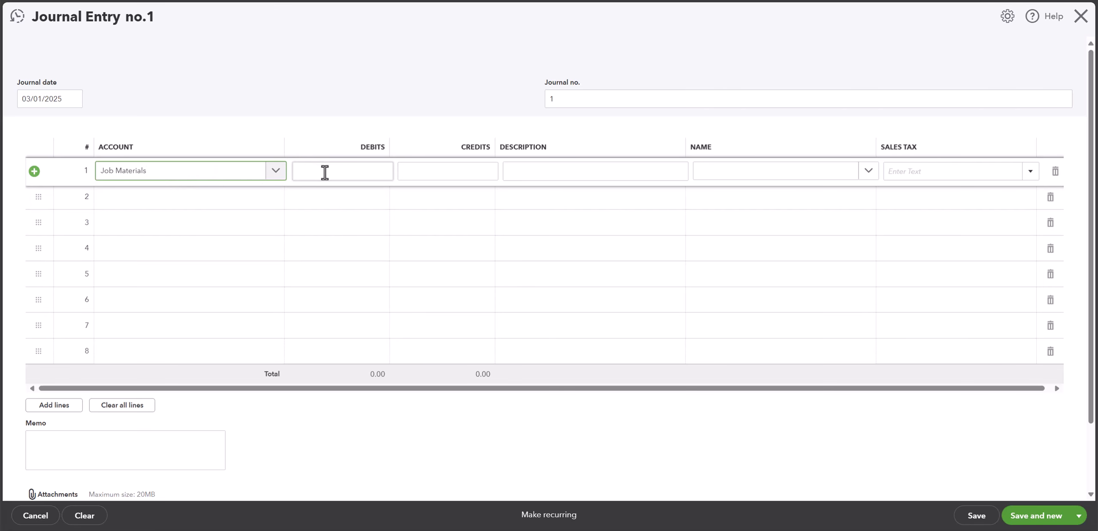
Step: Enter a debit of 1000 on the Job Materials line and apply the GST/PST BC (12% Purchases) sales tax code
{"action": "left_click", "coordinate": [349, 171]}
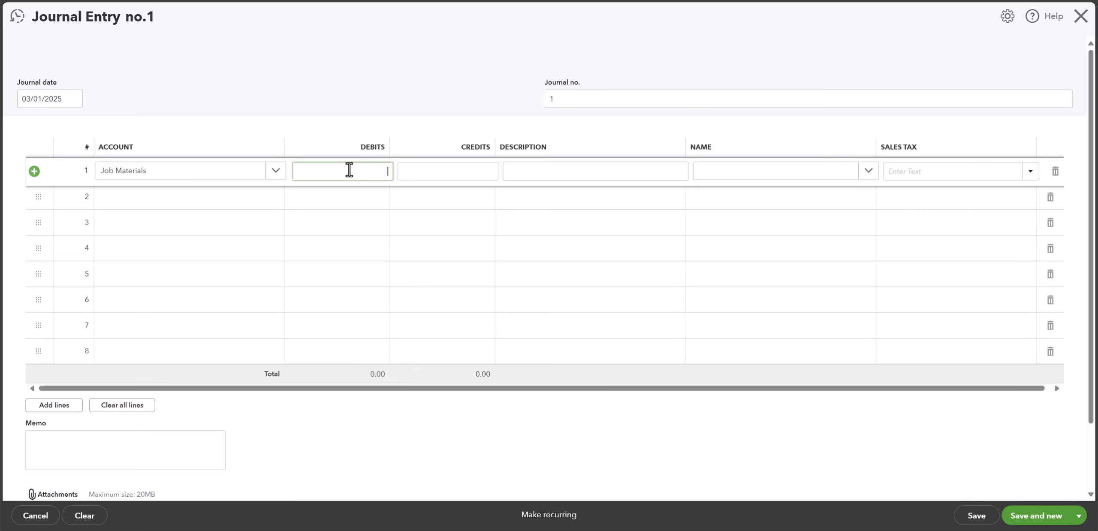
{"action": "type", "text": "1000"}
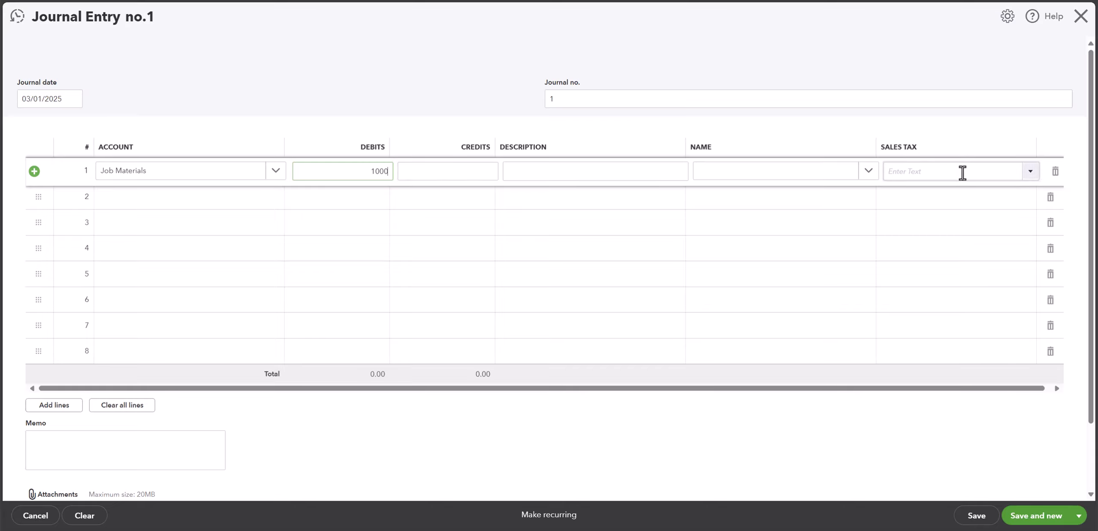
{"action": "left_click", "coordinate": [1032, 177]}
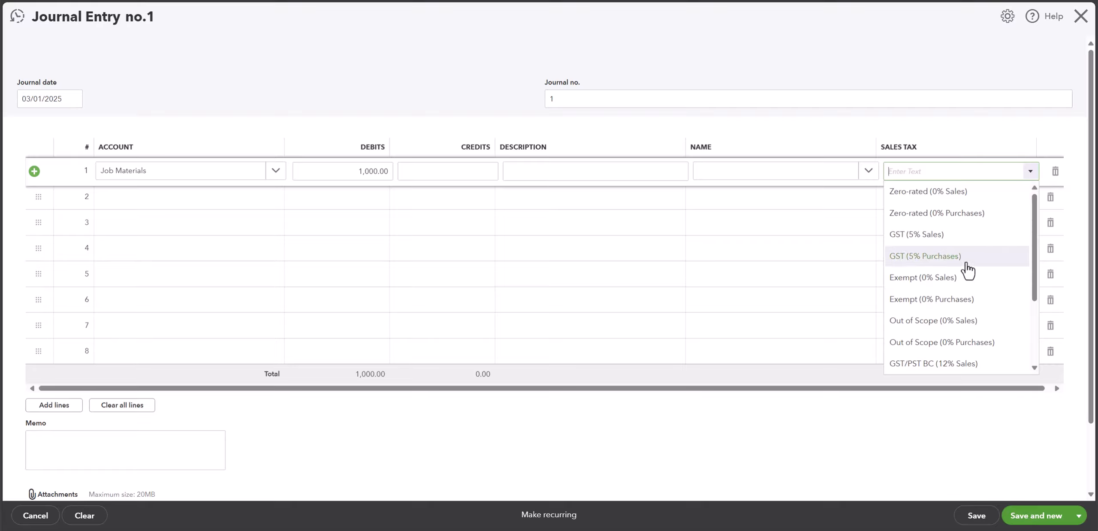
{"action": "scroll", "coordinate": [973, 321], "scroll_direction": "down", "scroll_amount": 1}
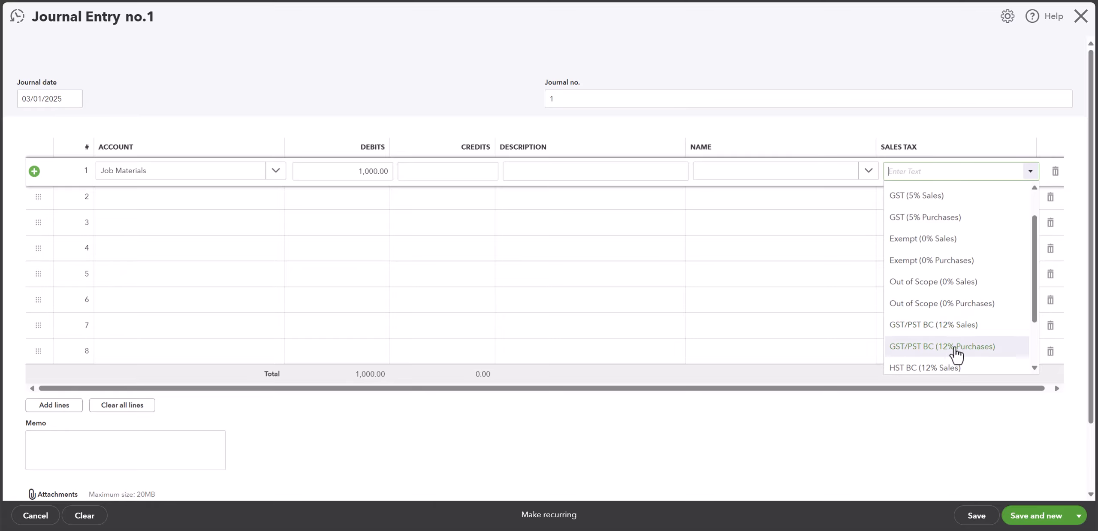
{"action": "left_click", "coordinate": [982, 356]}
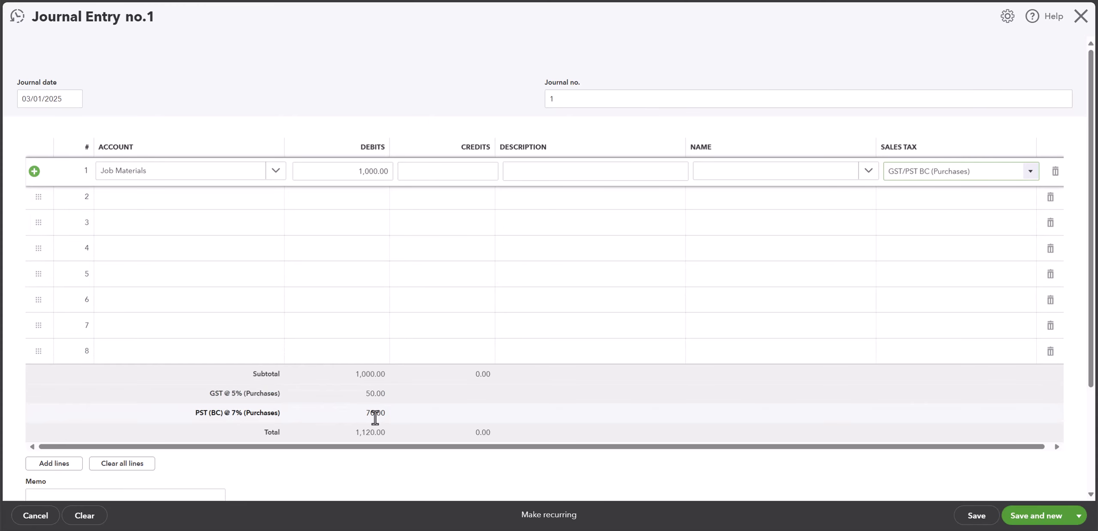
Step: Credit Chequing BMO with 1,120.00 on the second line, and save and close the journal entry
{"action": "left_click", "coordinate": [243, 198]}
{"action": "left_click", "coordinate": [275, 197]}
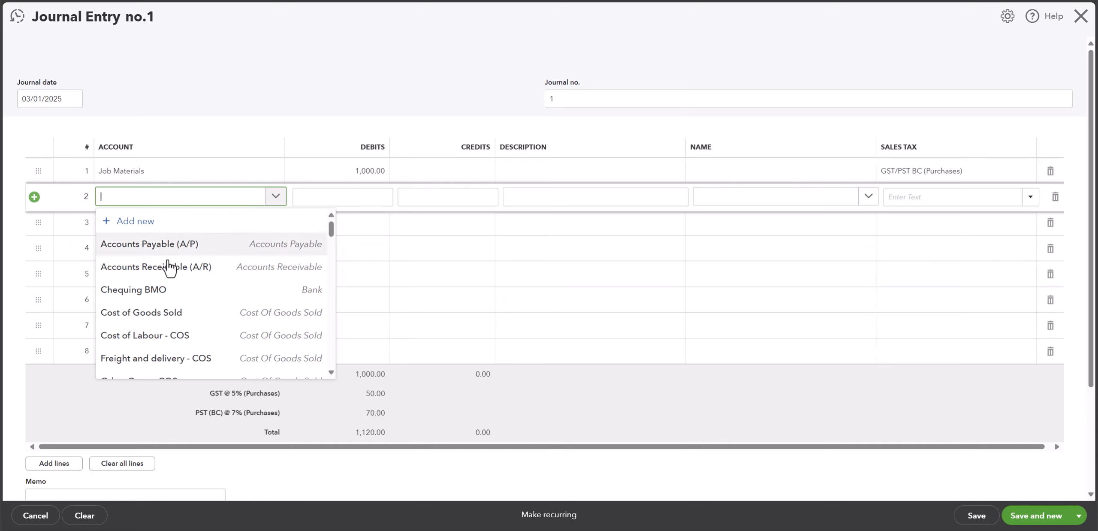
{"action": "left_click", "coordinate": [129, 290]}
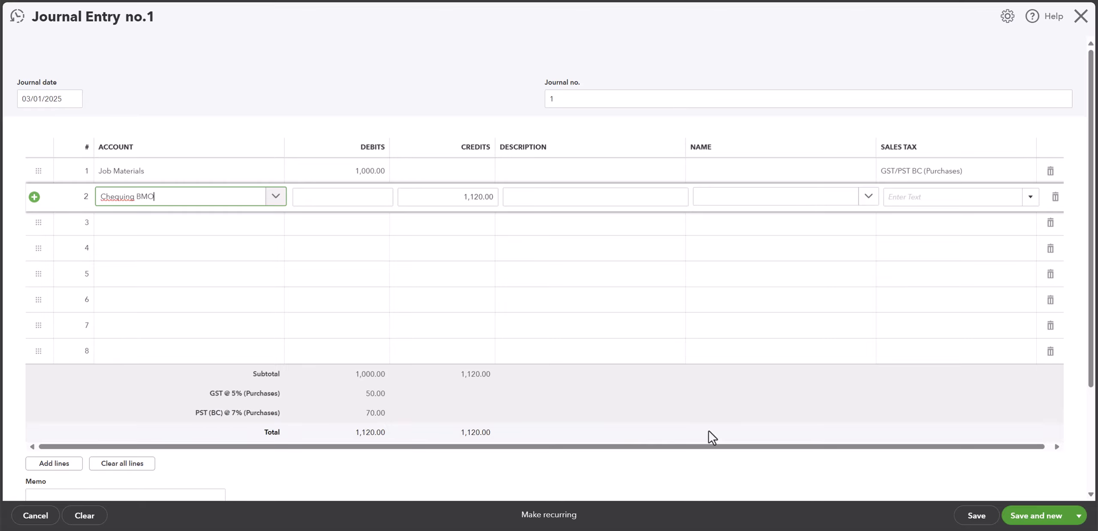
{"action": "left_click", "coordinate": [1078, 517]}
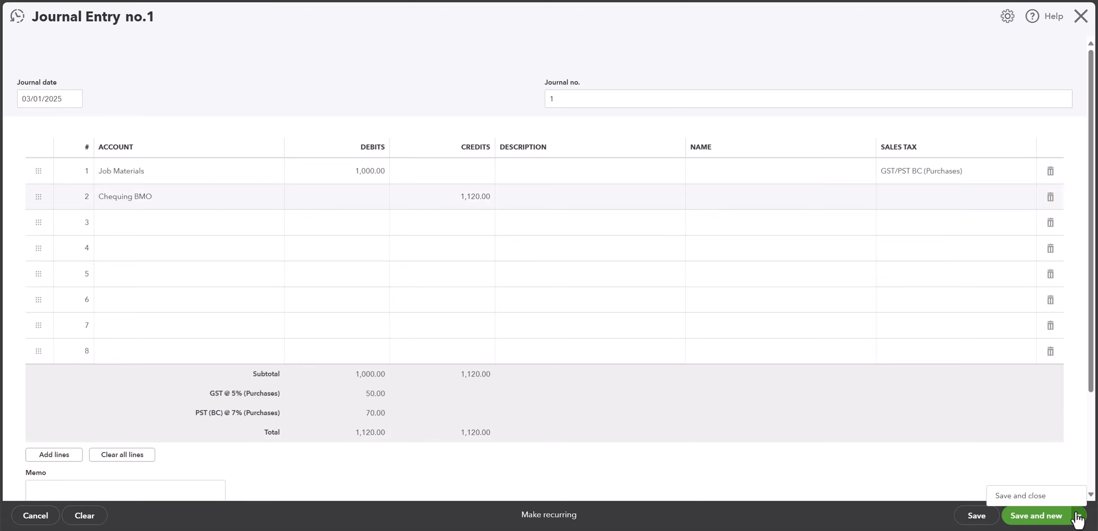
{"action": "left_click", "coordinate": [1022, 496]}
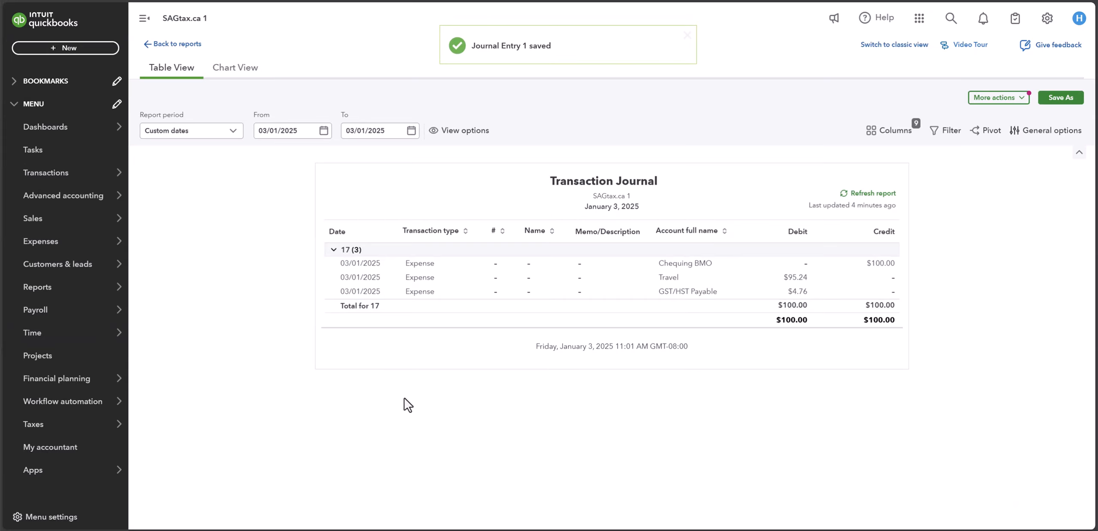
Step: Open the Profit and Loss report from the favourites and examine the transactions behind the Job Materials amount
{"action": "mouse_move", "coordinate": [74, 289]}
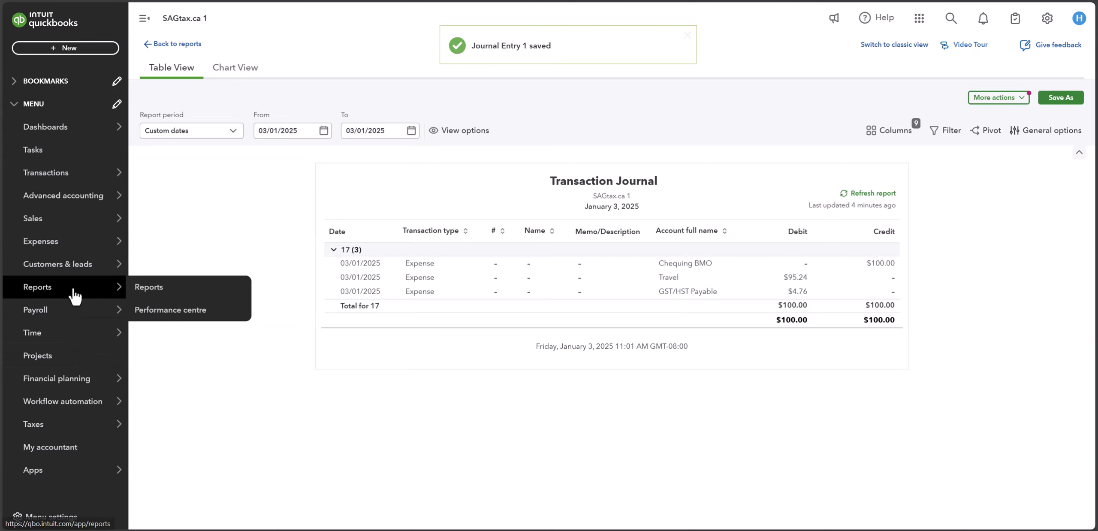
{"action": "left_click", "coordinate": [161, 295]}
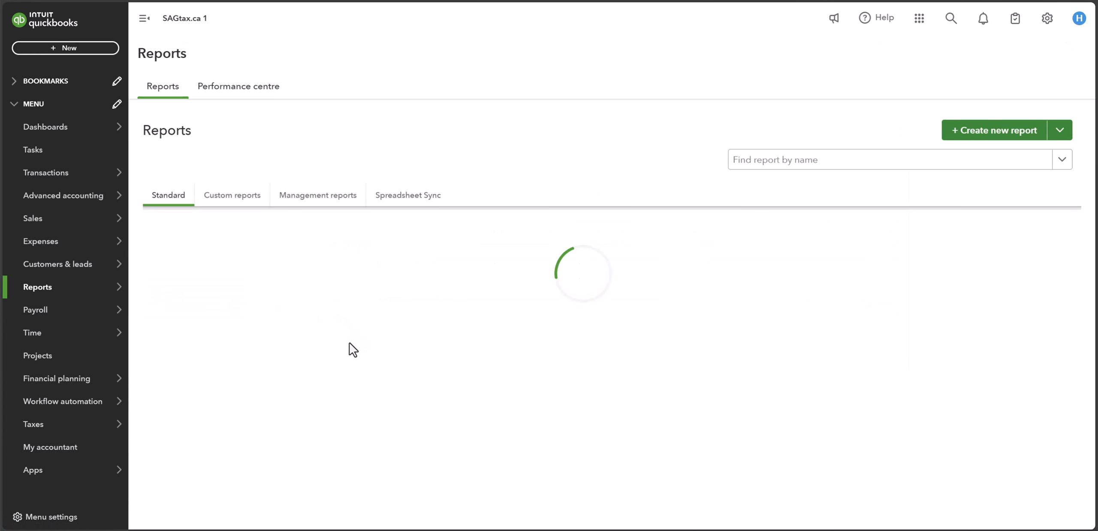
{"action": "scroll", "coordinate": [352, 350], "scroll_direction": "down", "scroll_amount": 3}
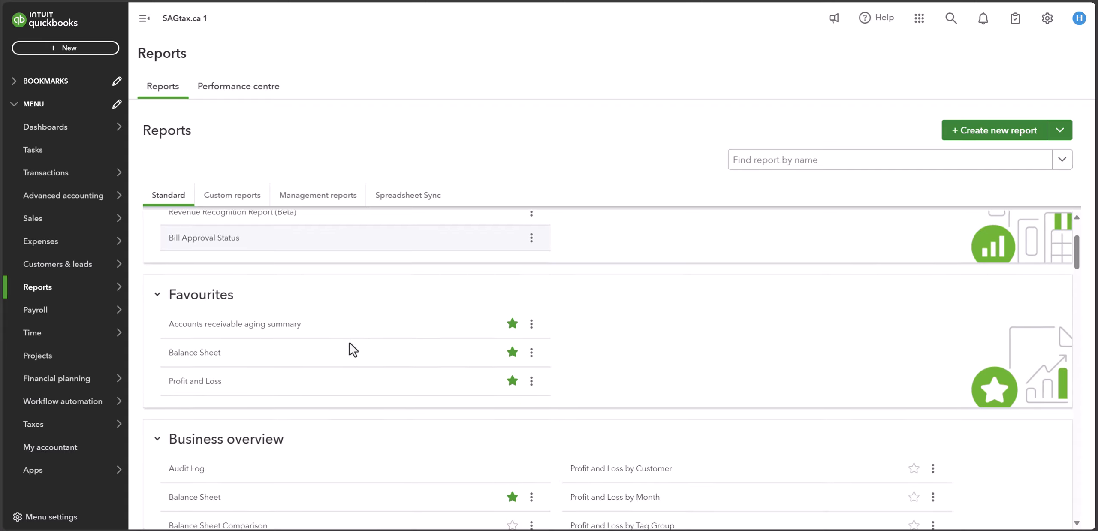
{"action": "left_click", "coordinate": [201, 375]}
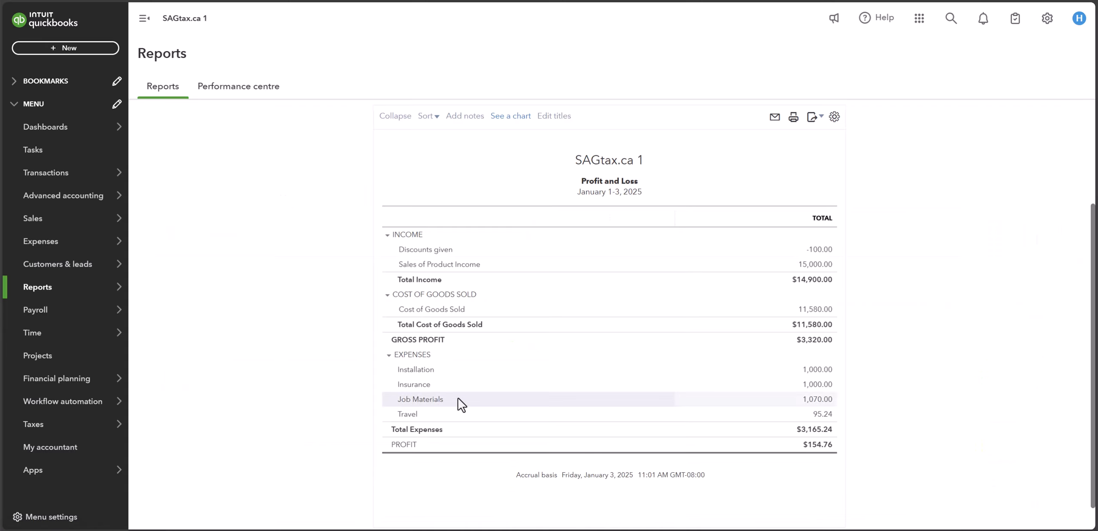
{"action": "left_click", "coordinate": [820, 401]}
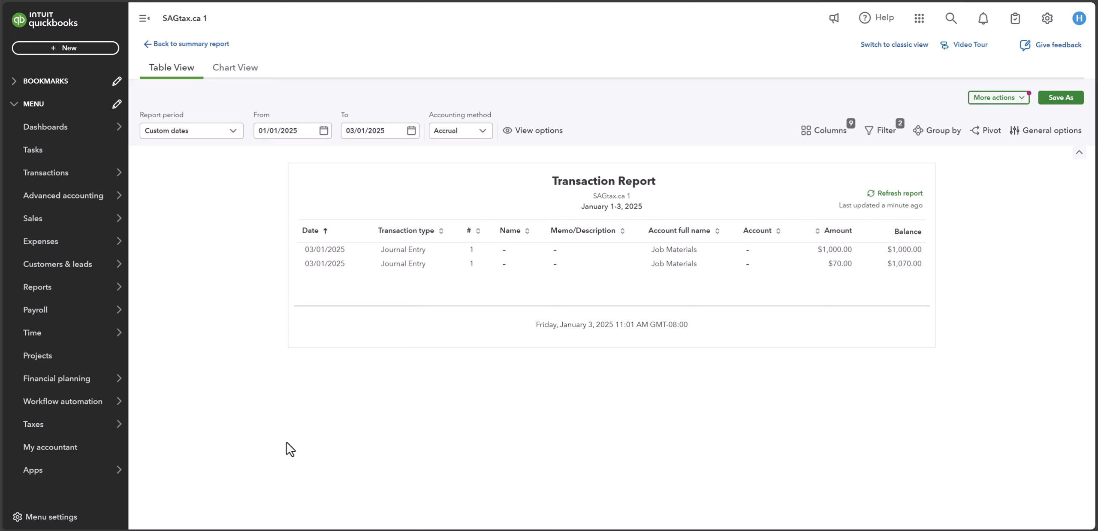
{"action": "mouse_move", "coordinate": [79, 247]}
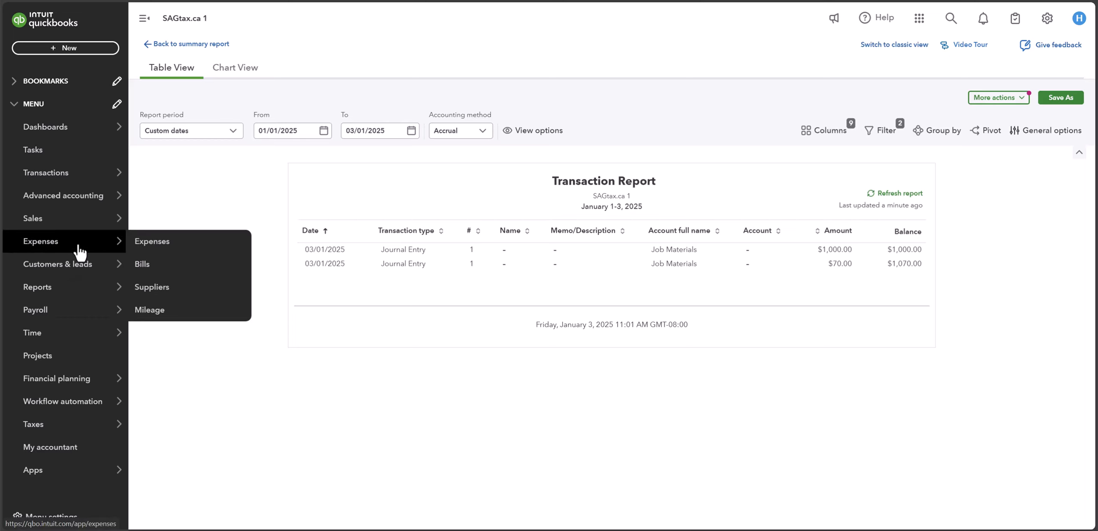